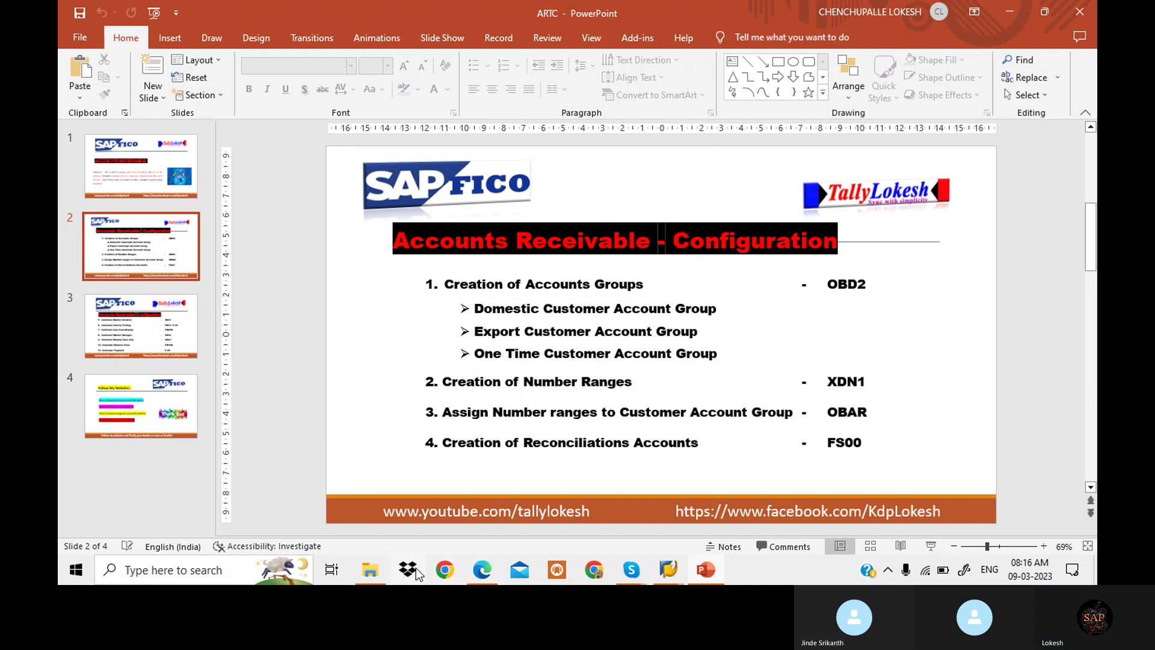
Close the AP.pdf window and open Accounts-Receivable-Configuration from the Desktop's Configurations folder to review the GL accounts required for receivables
click(480, 569)
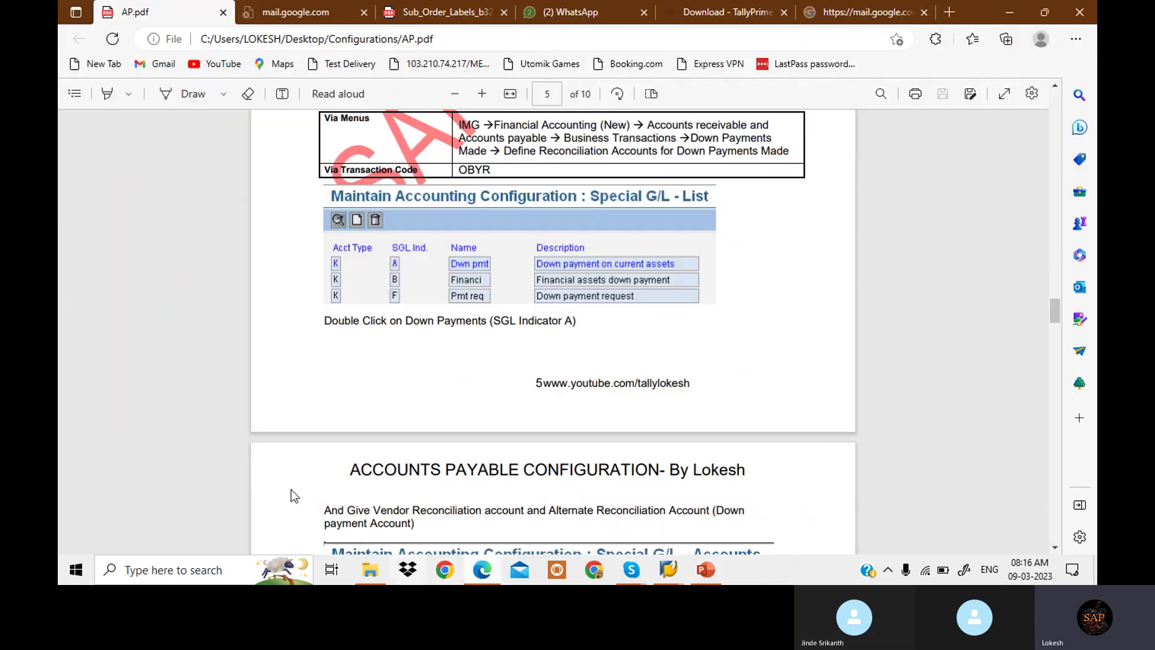
click(1079, 12)
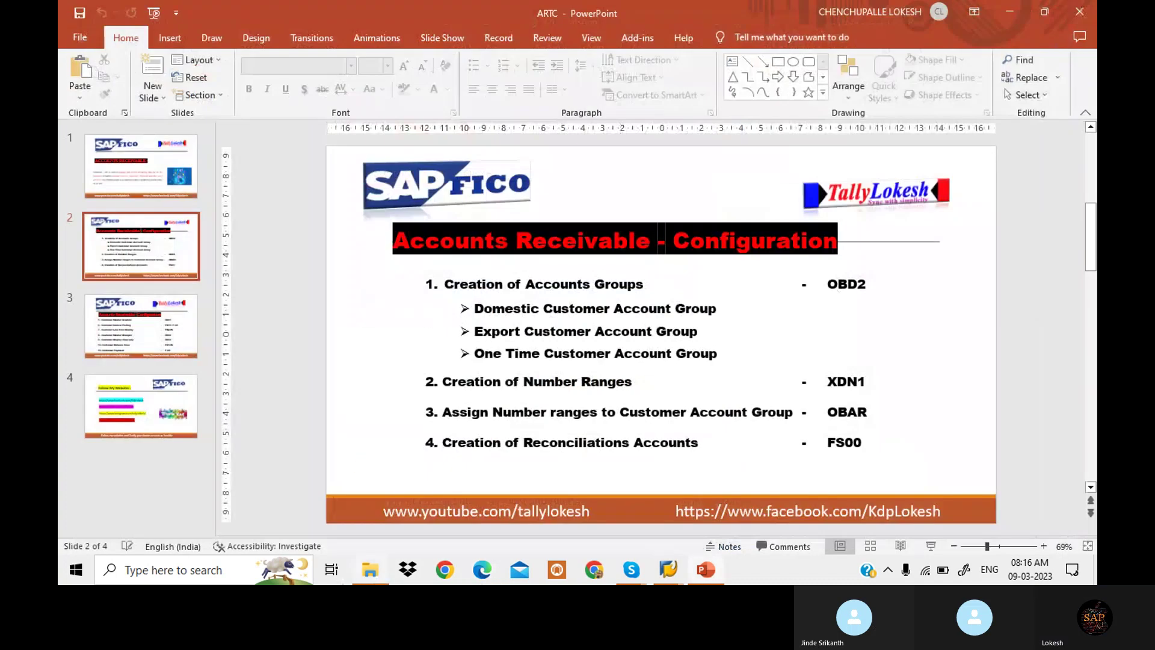
click(370, 569)
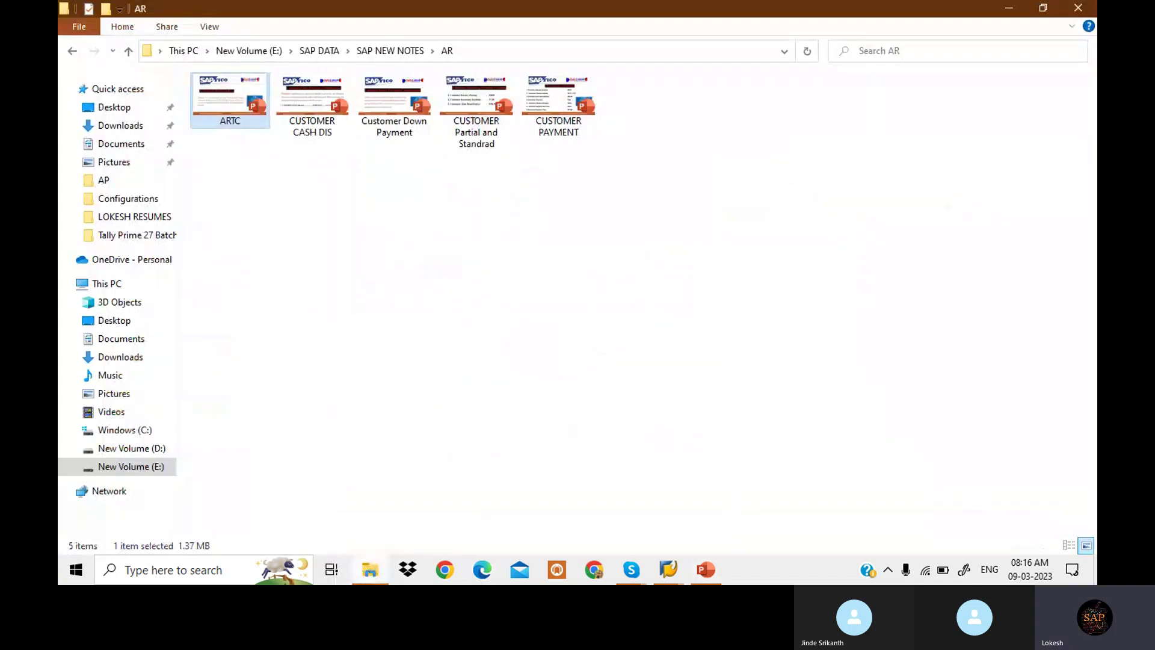
click(387, 51)
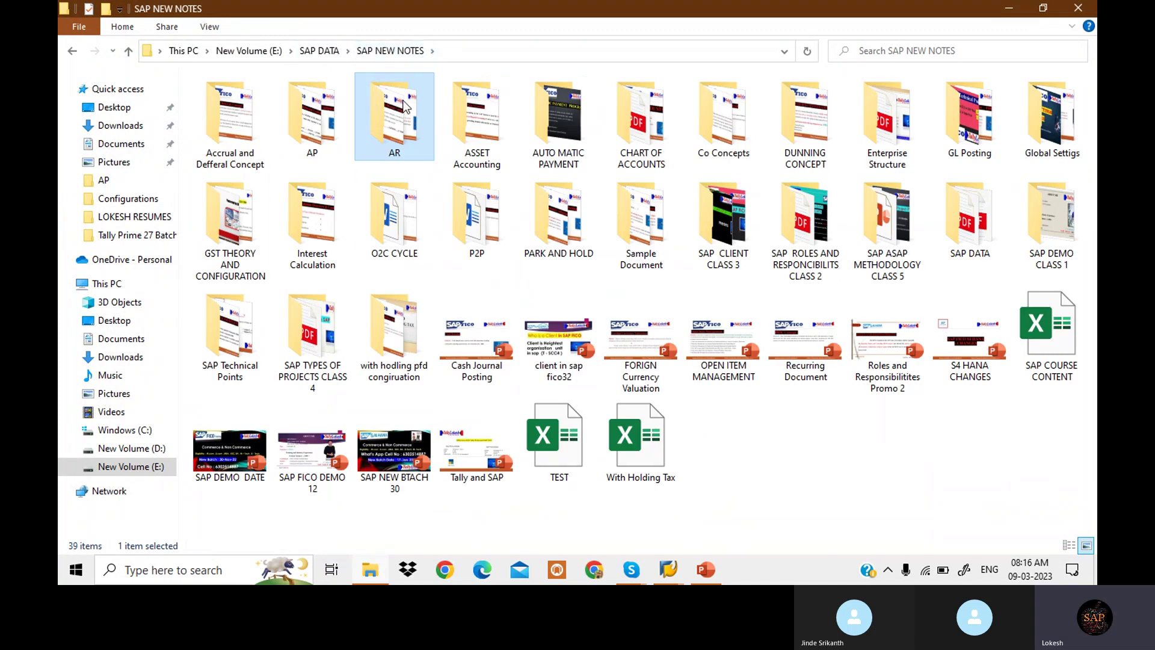
click(114, 107)
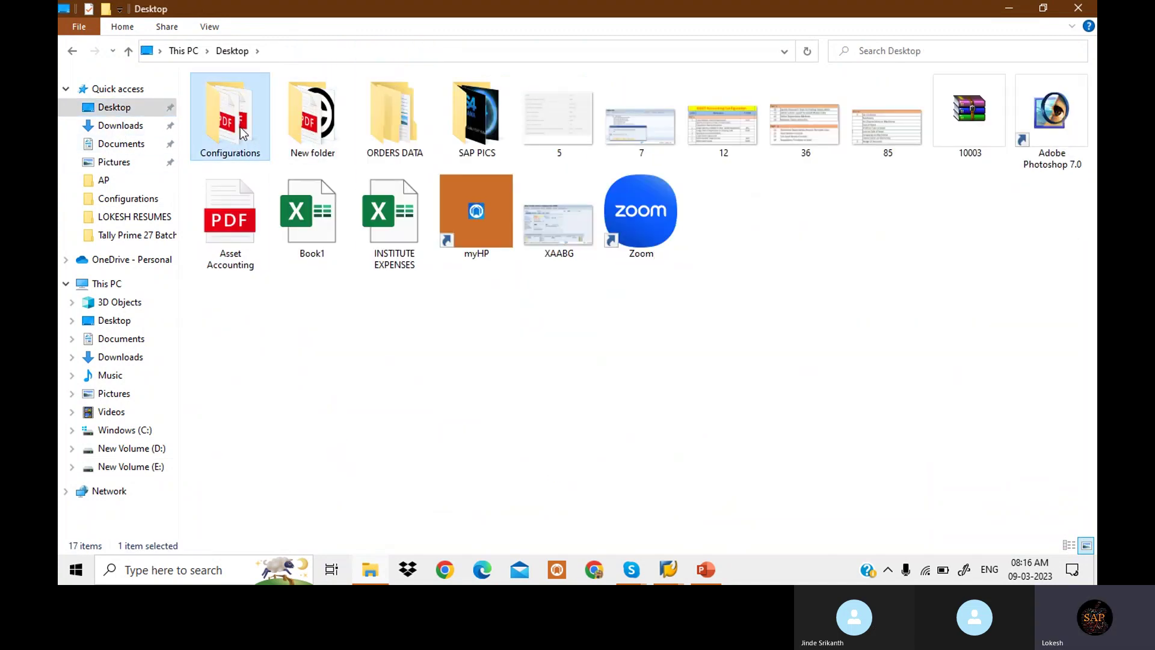
double_click(240, 128)
double_click(277, 116)
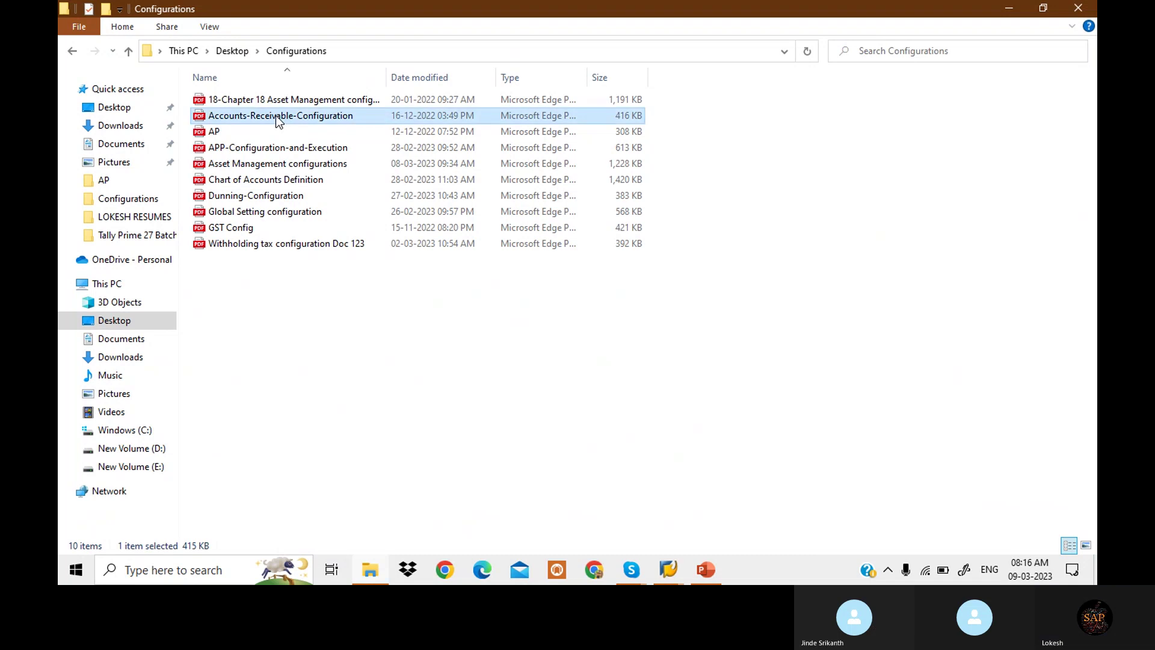
scroll(625, 335, down, 10)
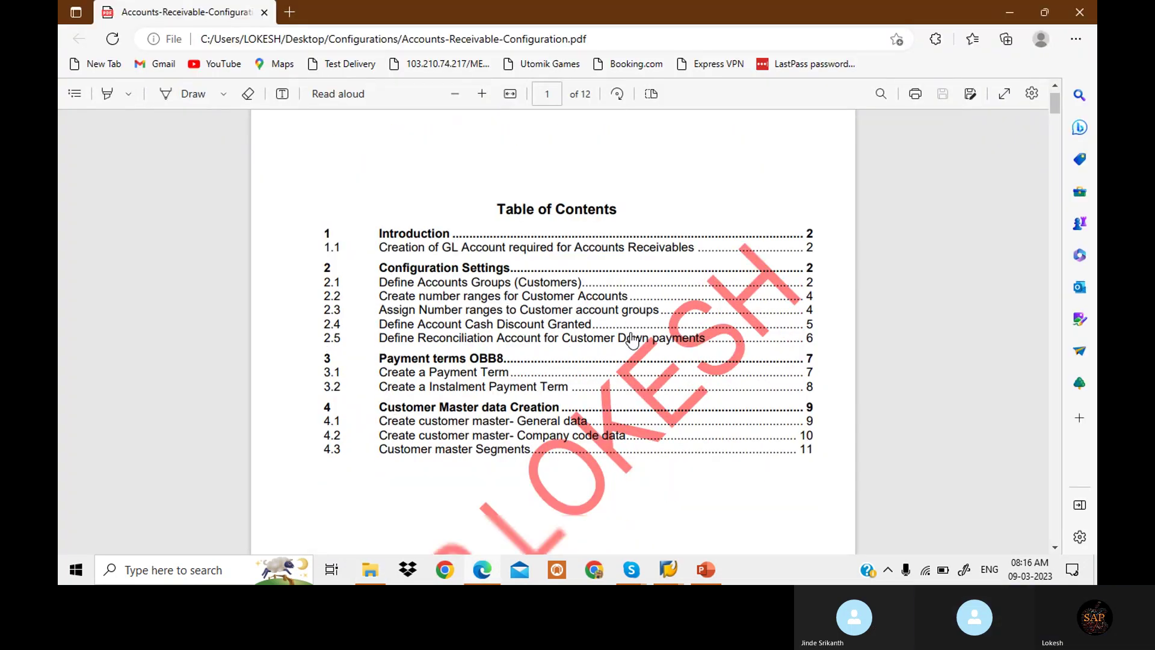
scroll(635, 339, down, 3)
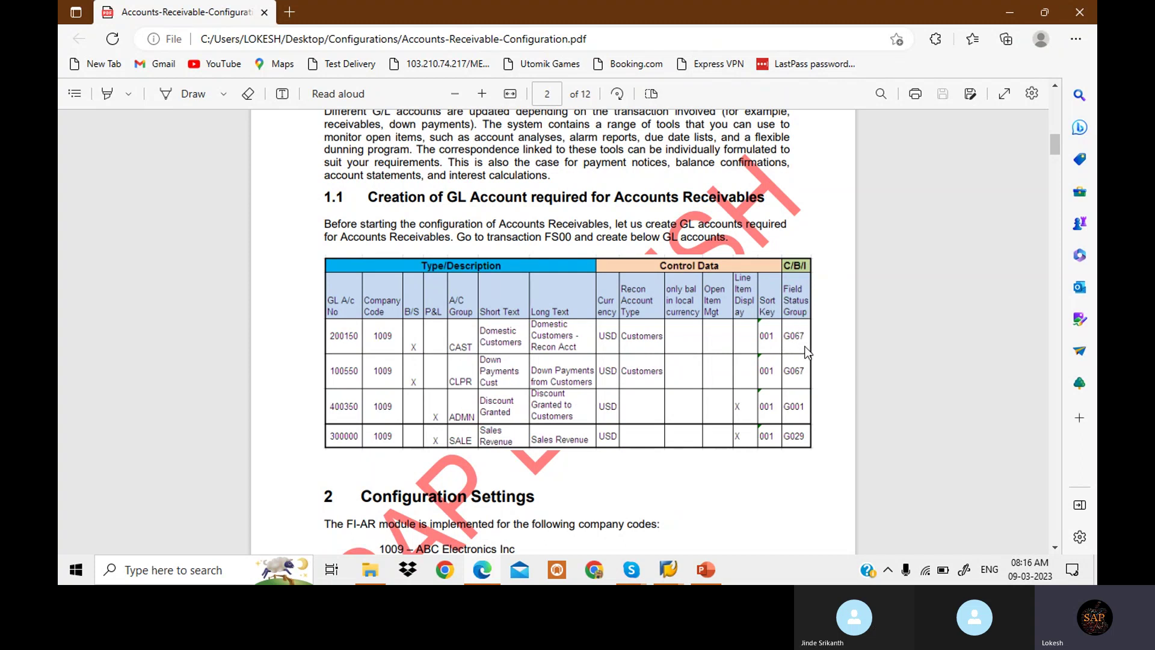
Switch to the SAP session showing vendor line items, leave that display and open transaction OBD2 for customer account groups
click(705, 570)
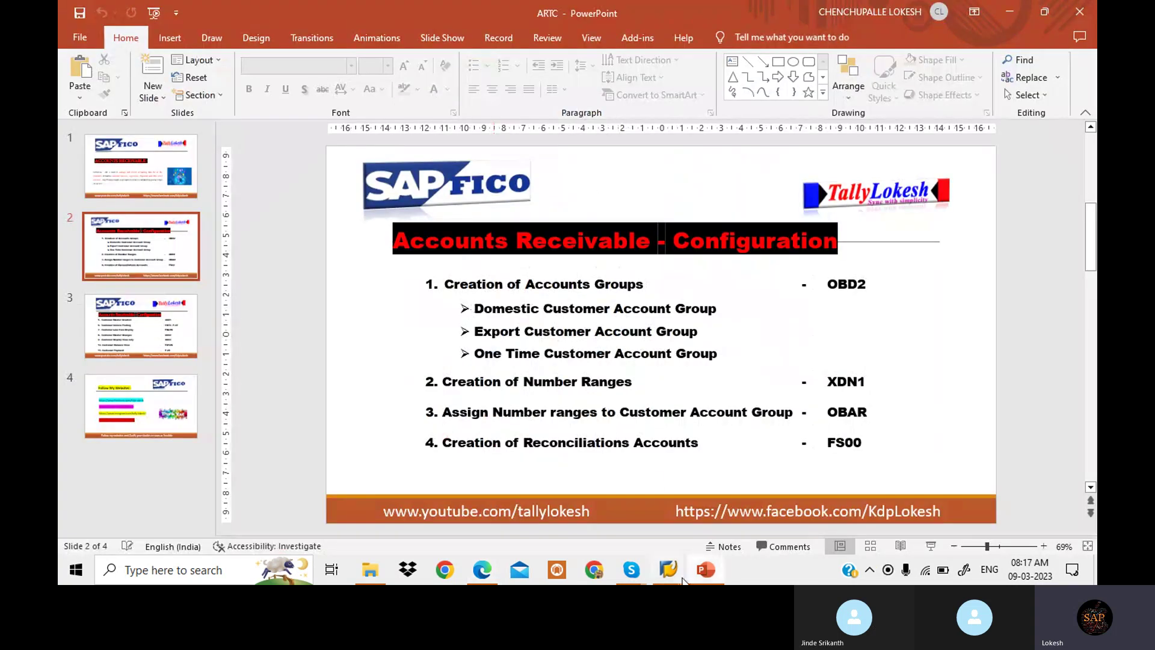
mouse_move(683, 580)
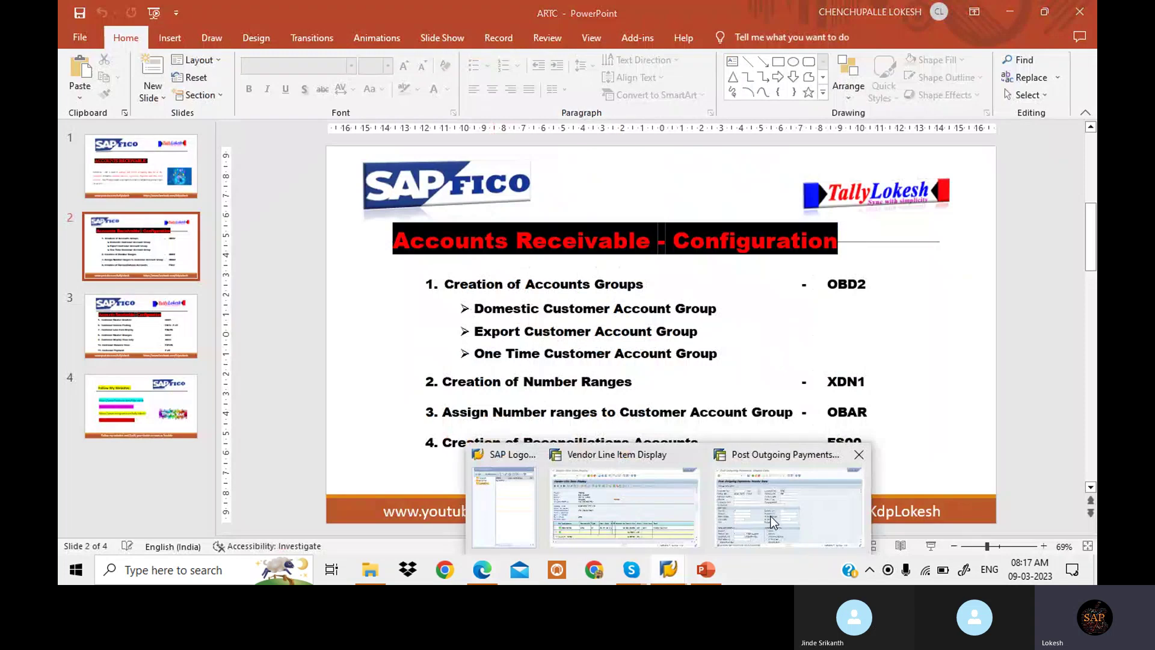
click(637, 504)
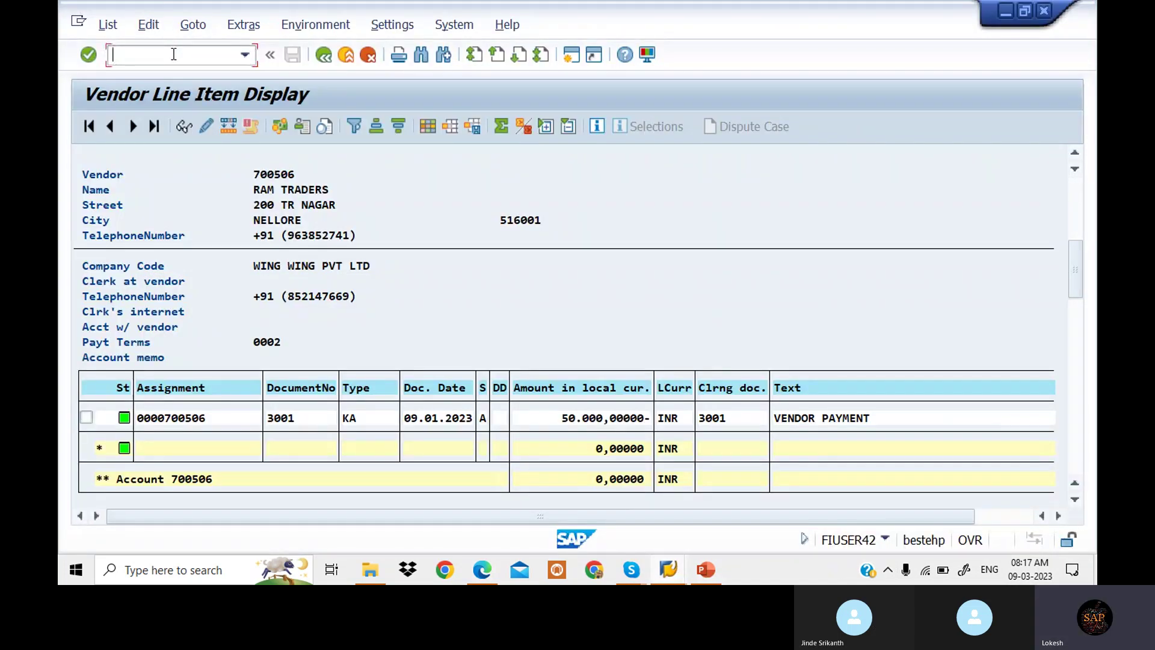
text(/n)
key(Return)
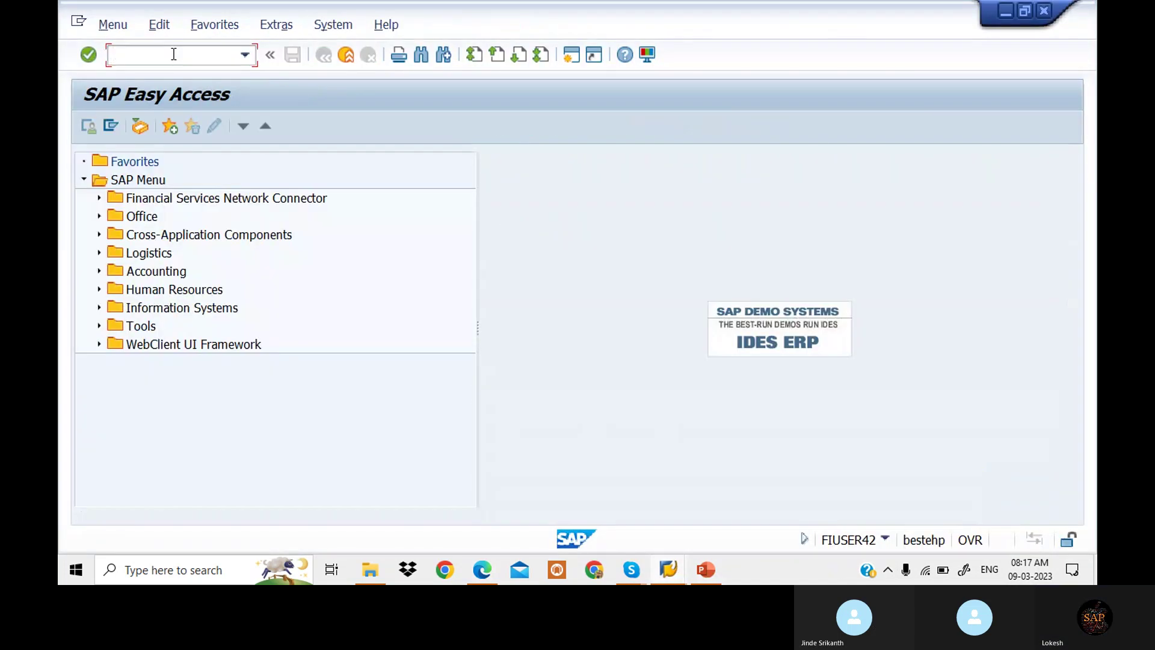
text(OBD2)
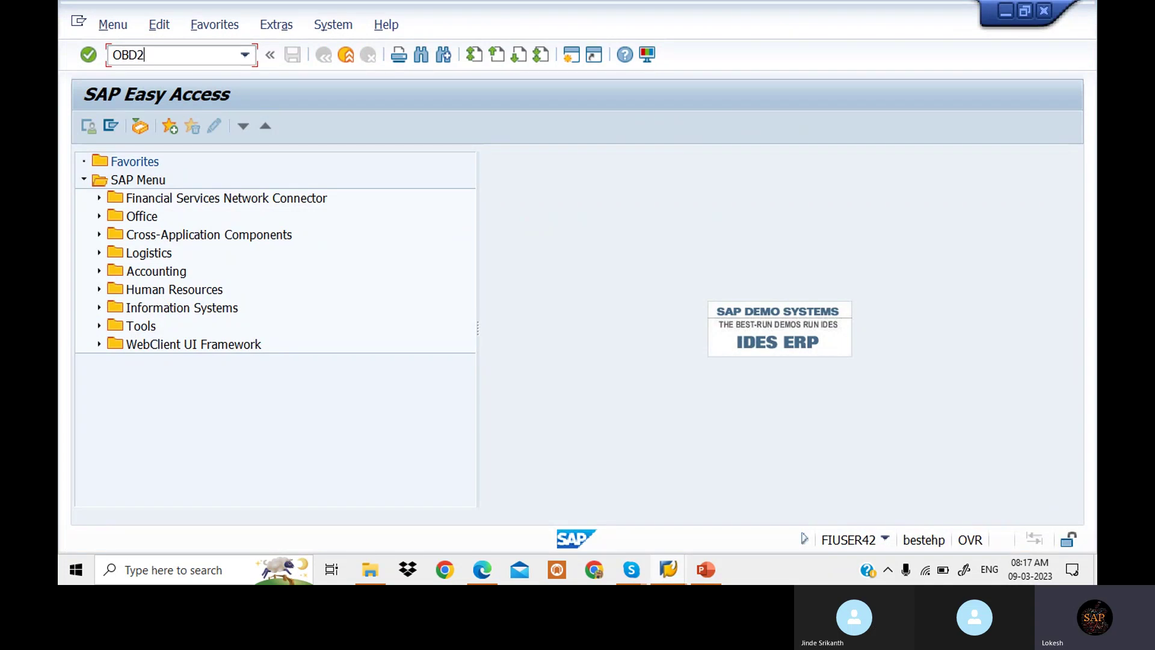
key(Return)
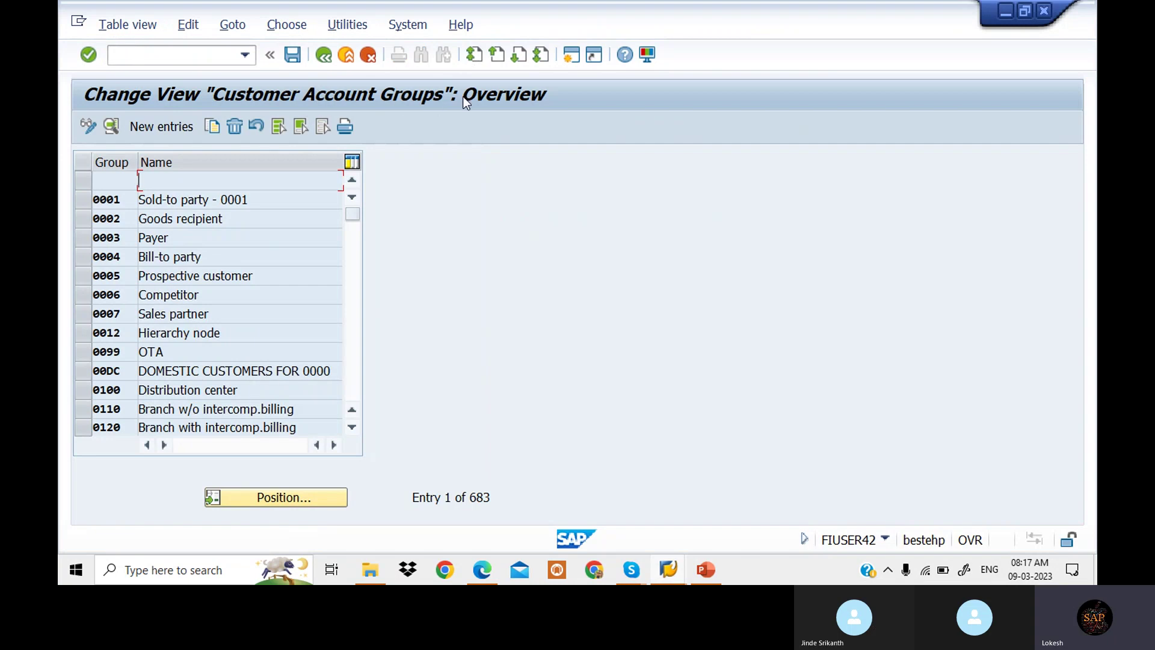
Start a new customer account group entry with the account group code WIN4
click(182, 126)
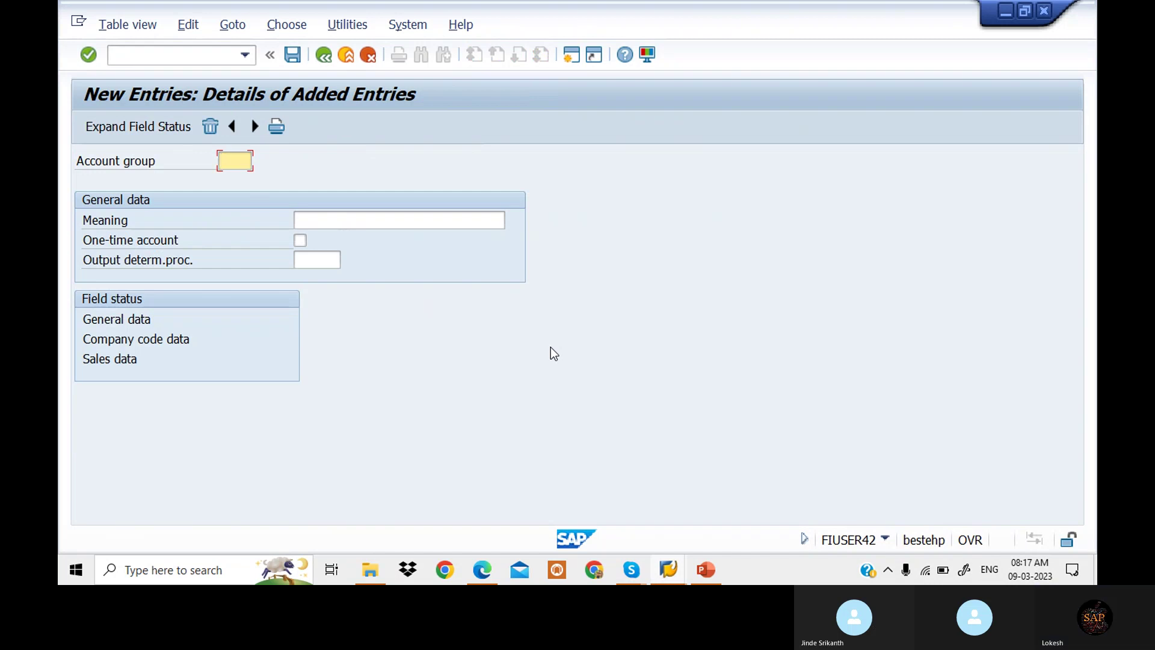
text(SIN)
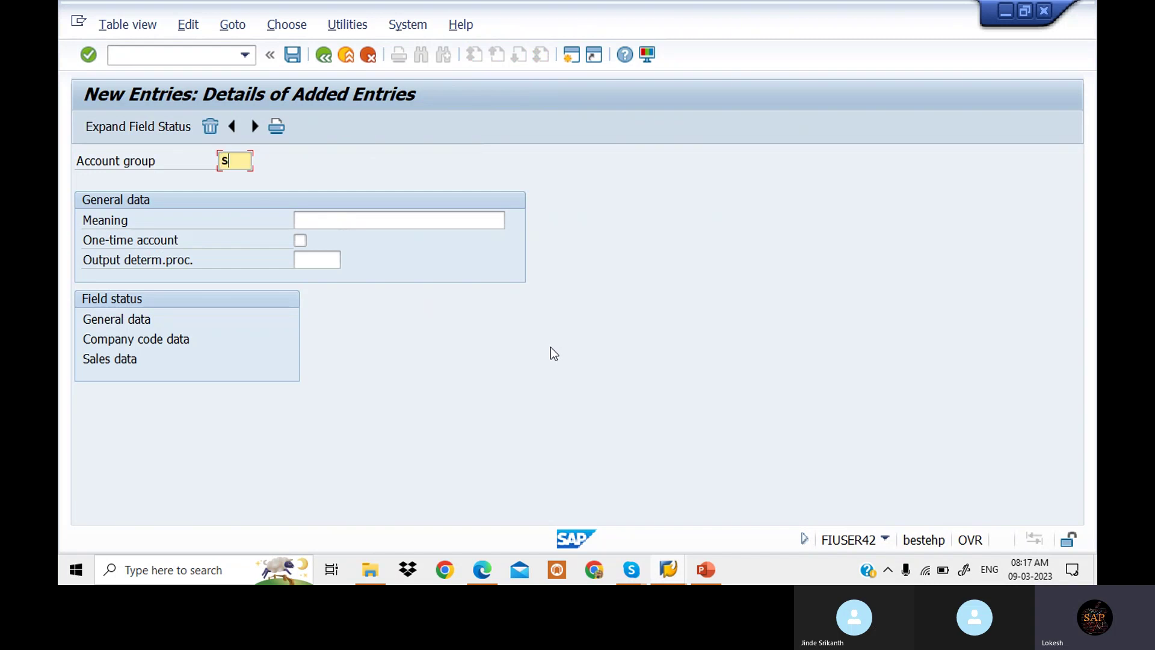
key(BackSpace)
key(BackSpace)
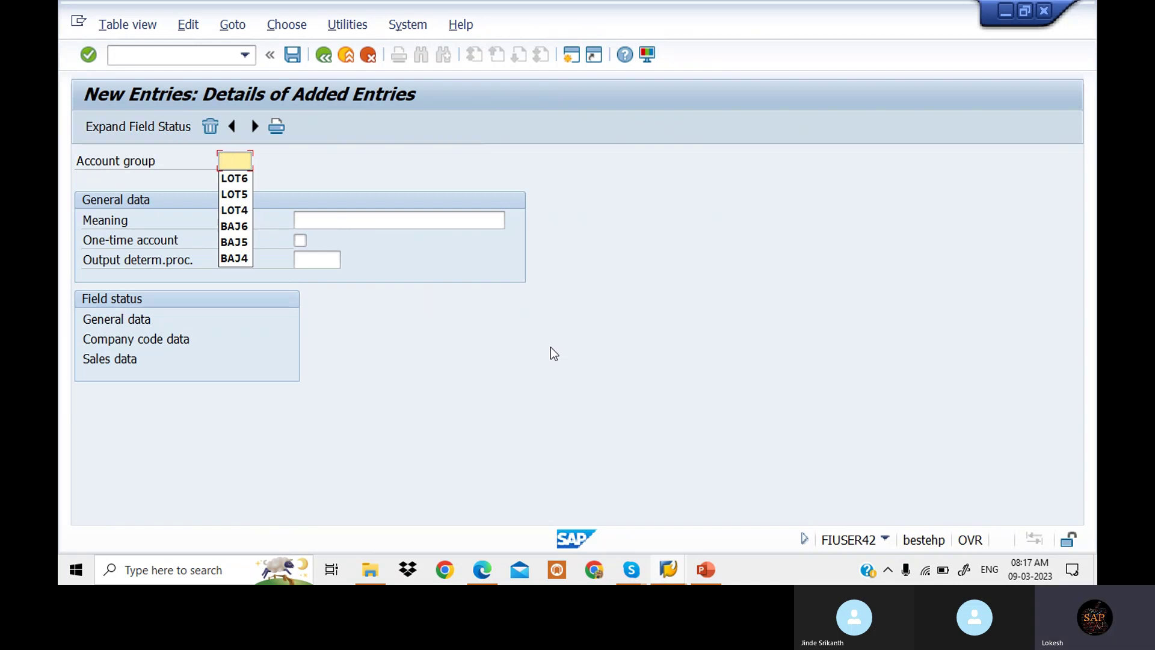
text(WIN4)
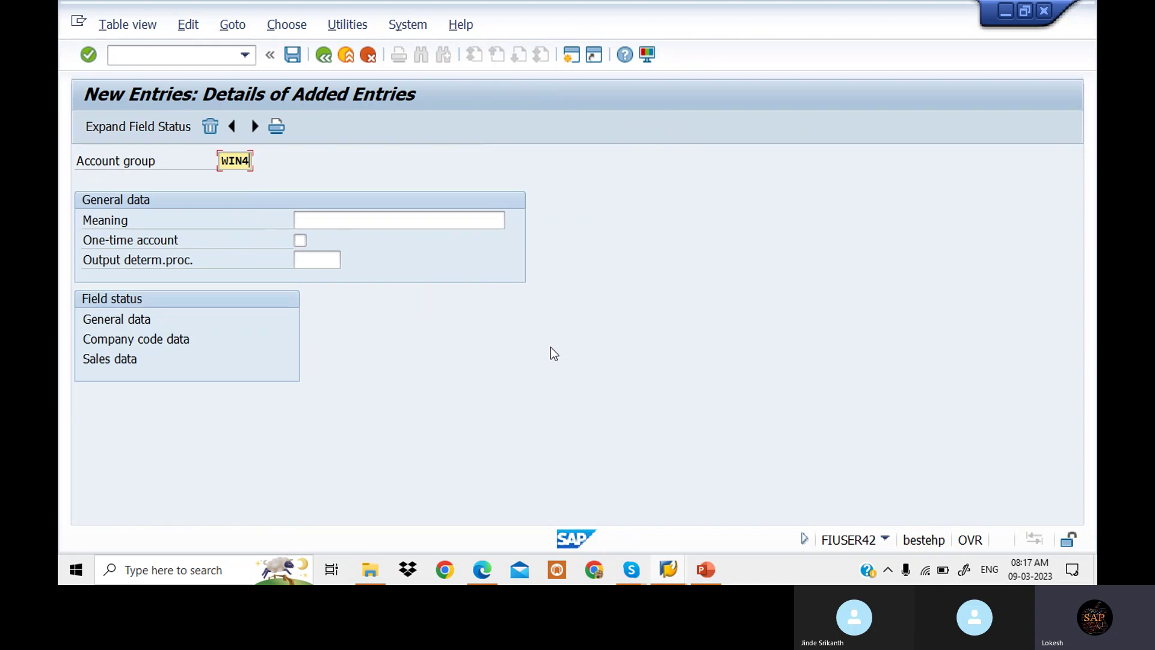
Set the meaning of account group WIN4 to "Domestic Customer Group WING"
click(368, 217)
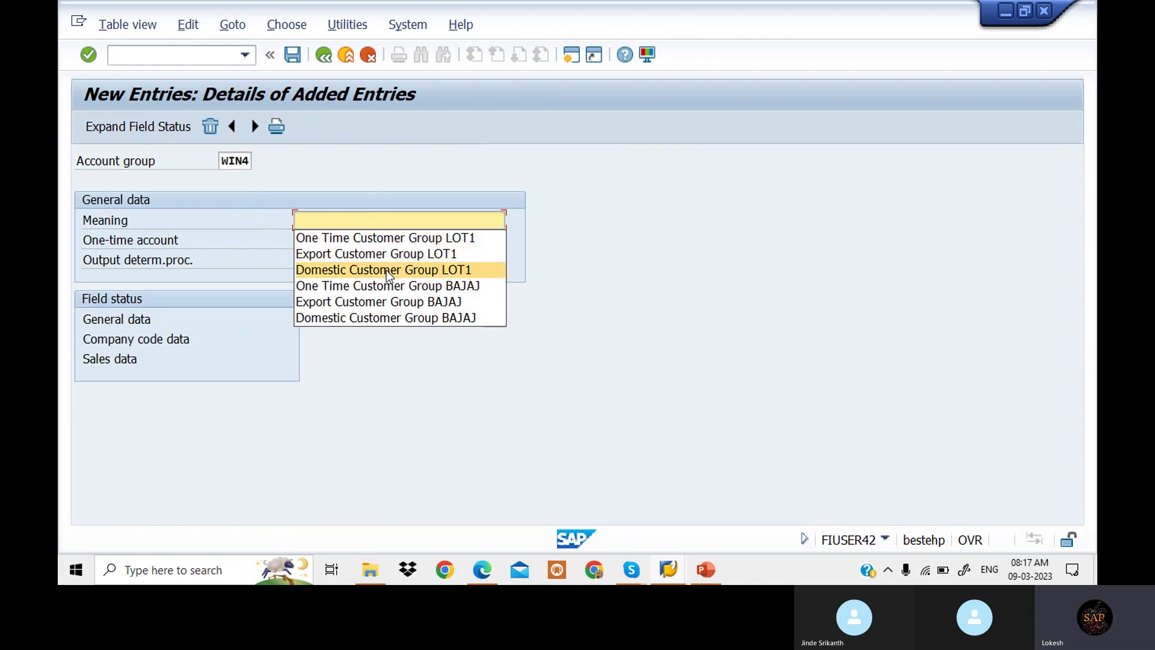
click(387, 272)
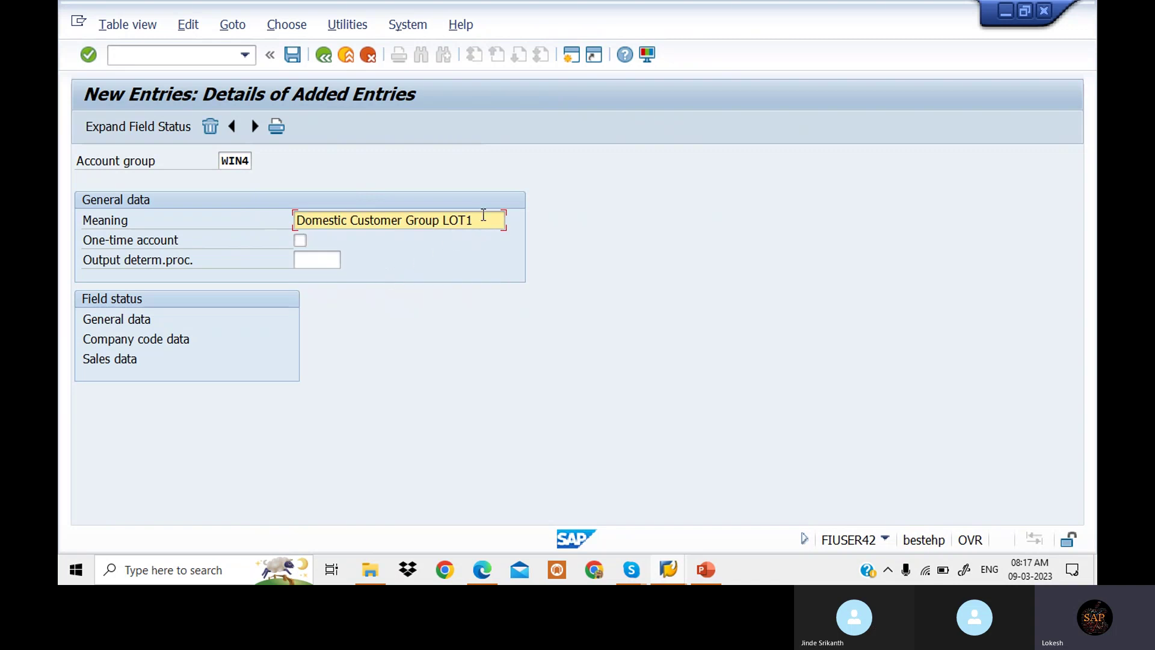
key(BackSpace)
key(BackSpace)
key(BackSpace)
key(BackSpace)
text(WING)
Save account group WIN4 under a new customizing request with the short description "ACCOUNTS RECEIVABLE WING"
click(295, 58)
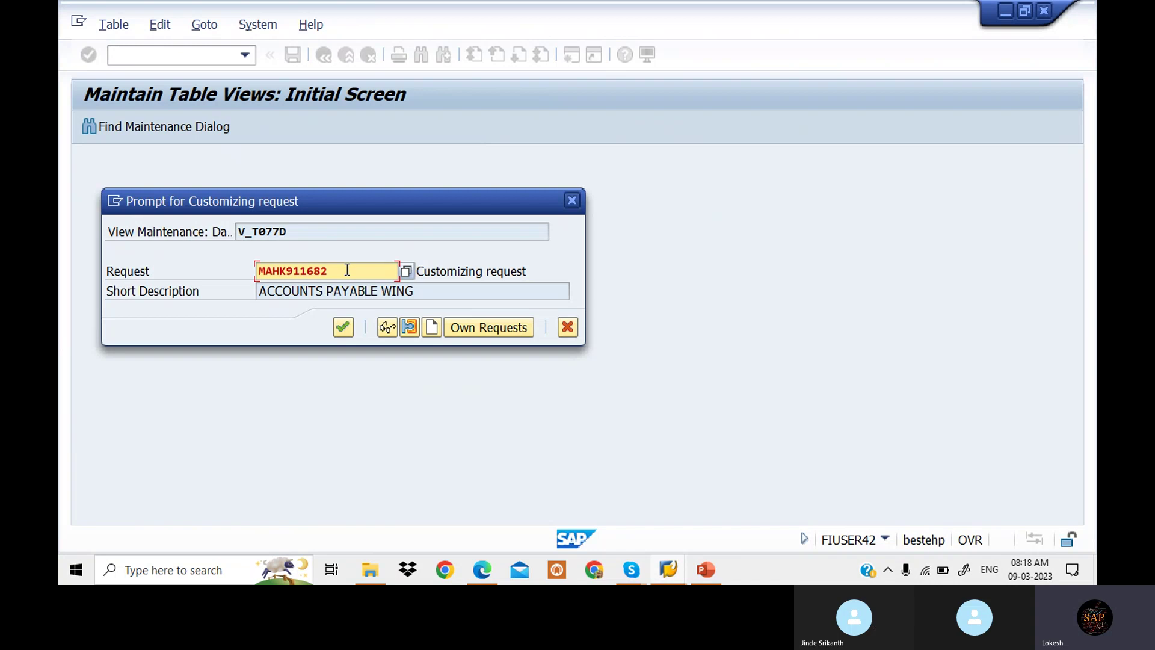
click(438, 334)
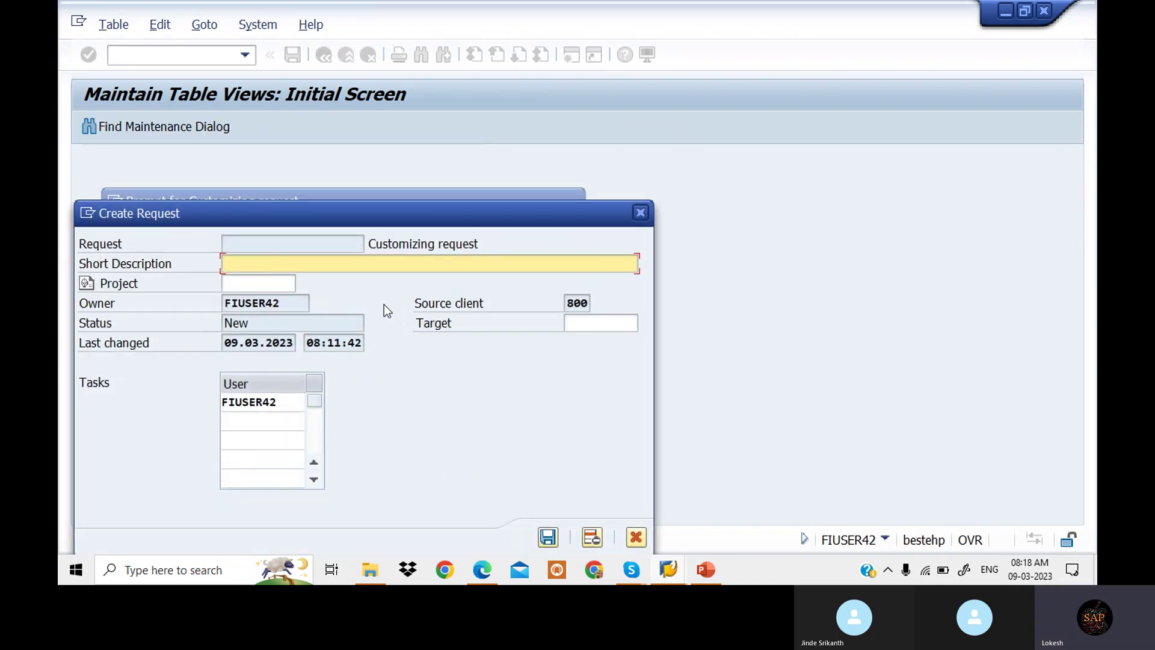
text(ACCOUNTS RECEI)
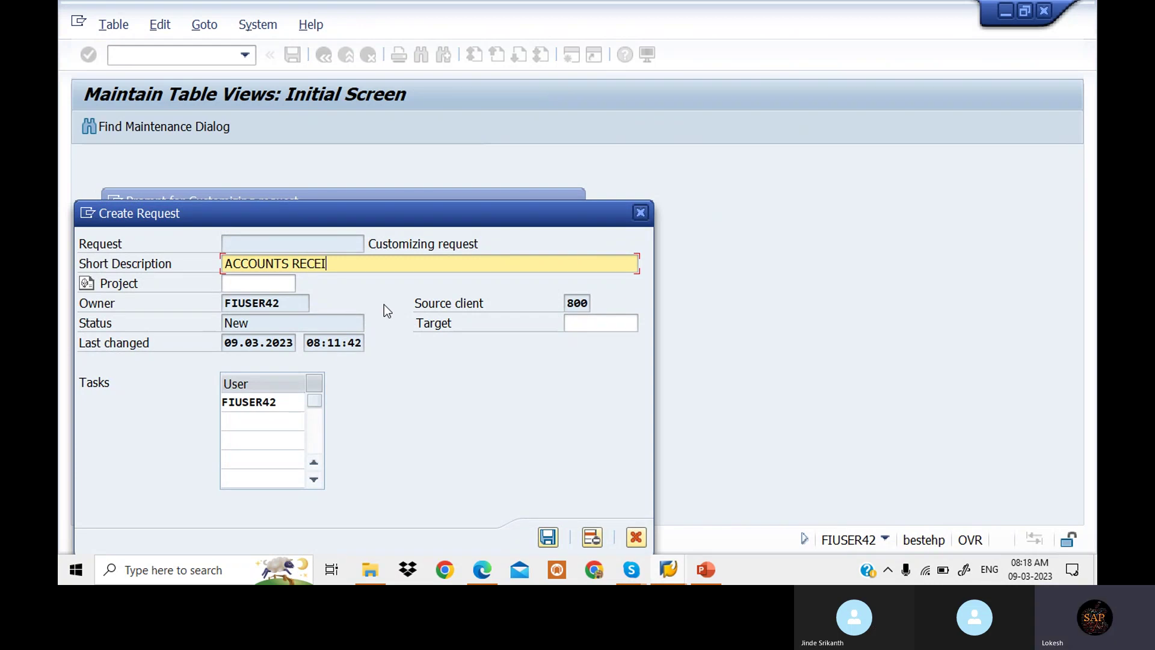
text(VABLE WING)
key(Return)
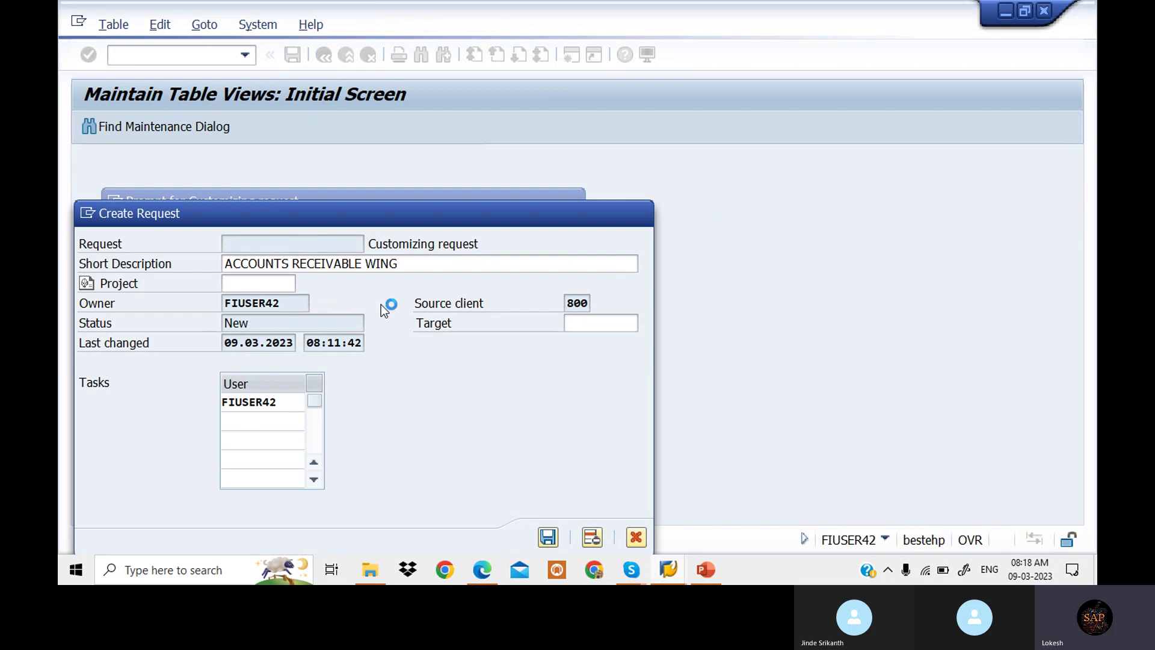
click(343, 328)
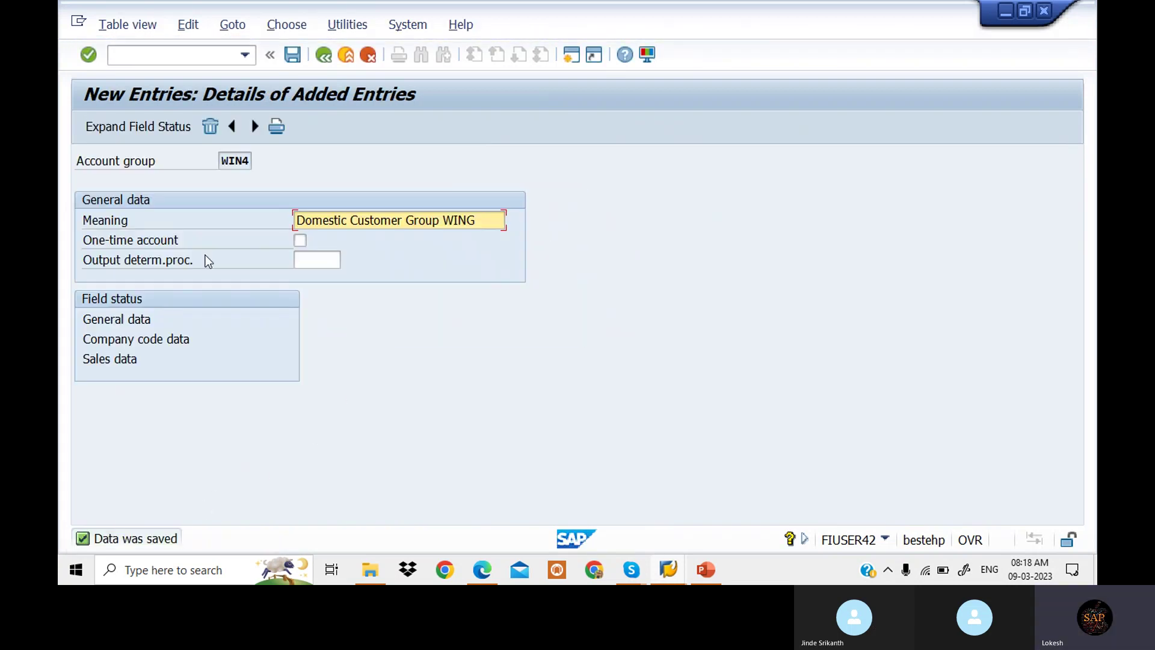
Add and save a second customer account group, WIN5, with the meaning "Export Customer Group WING"
click(253, 126)
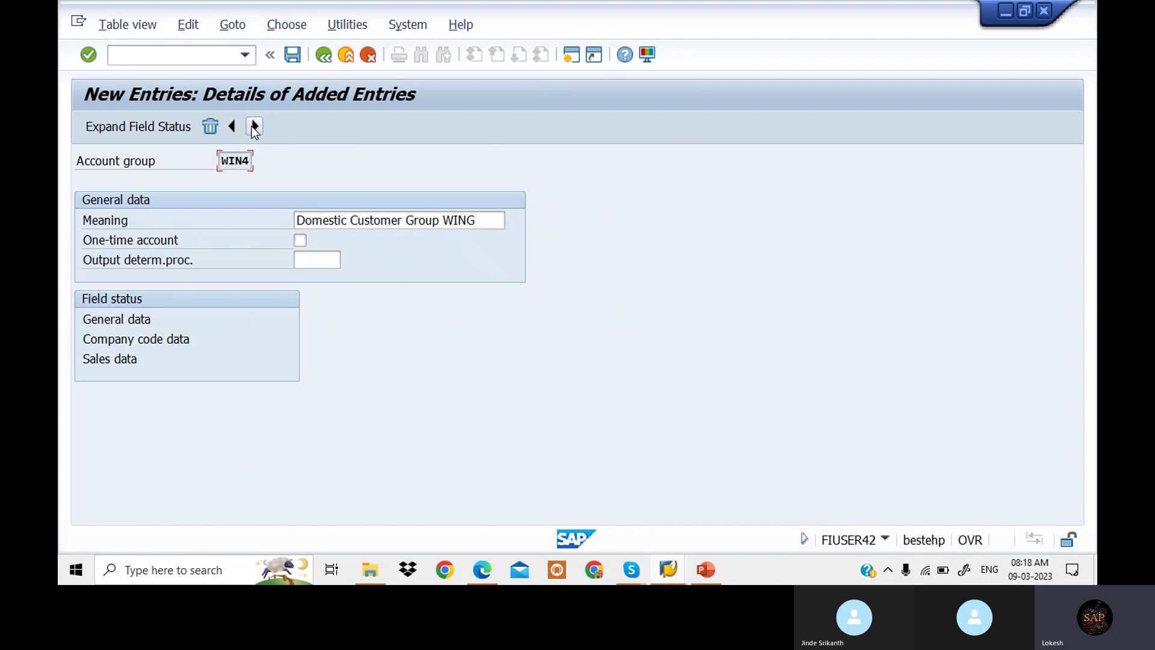
text(WIN)
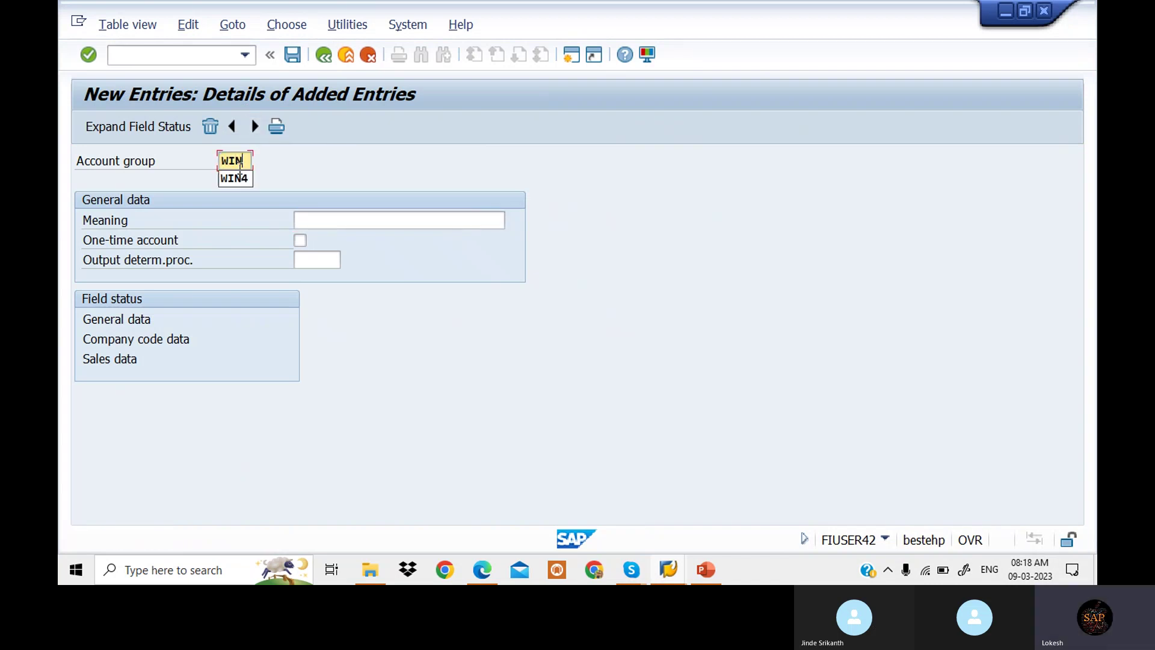
text(5)
click(348, 218)
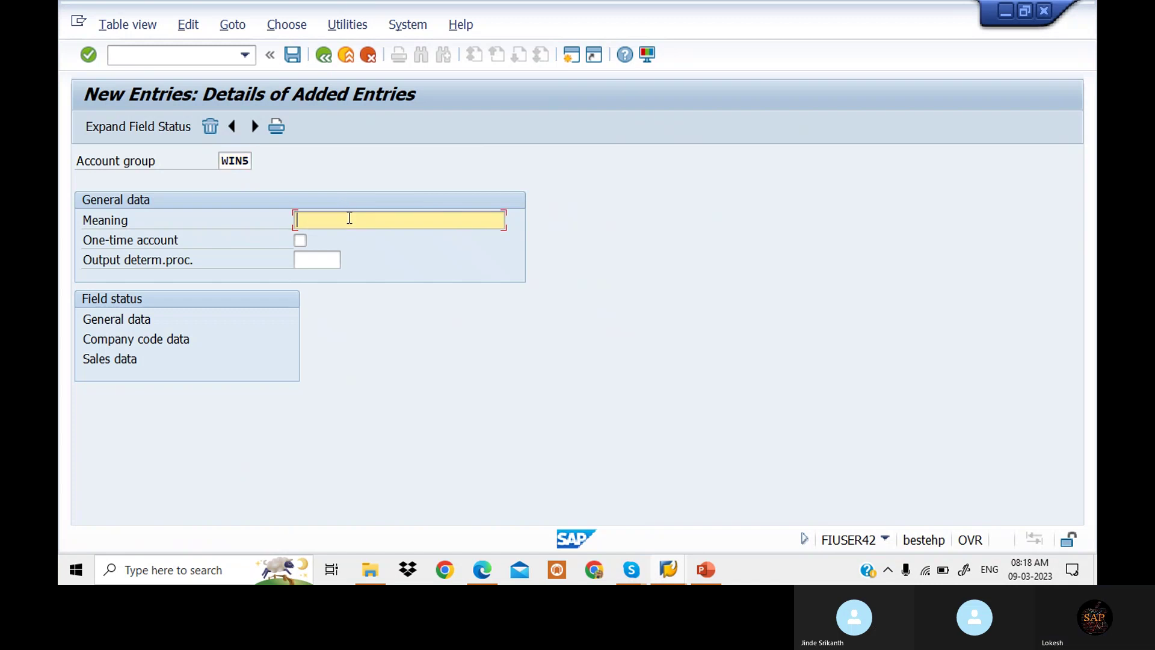
click(363, 269)
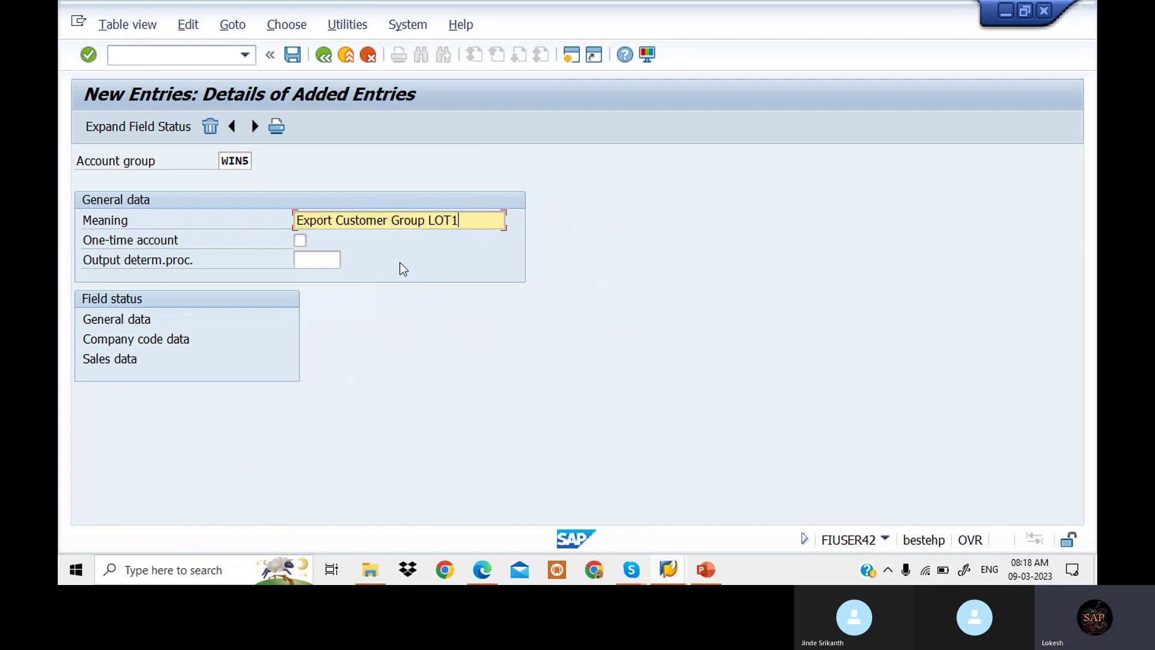
key(BackSpace)
key(BackSpace)
key(BackSpace)
key(BackSpace)
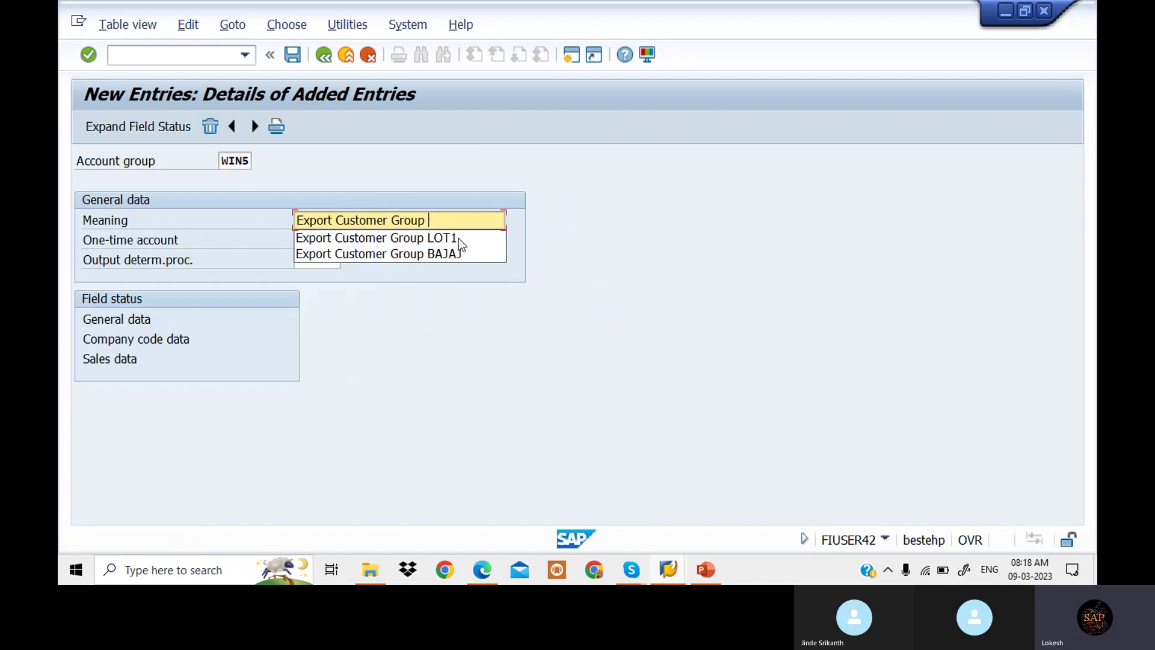
text(WING)
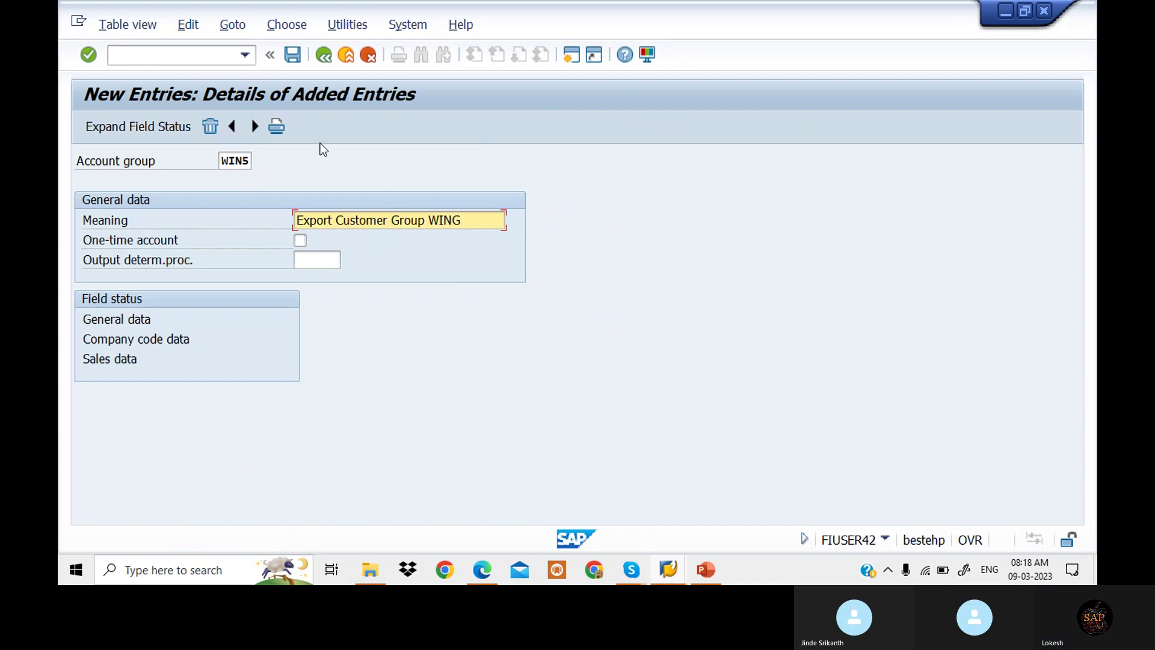
click(292, 55)
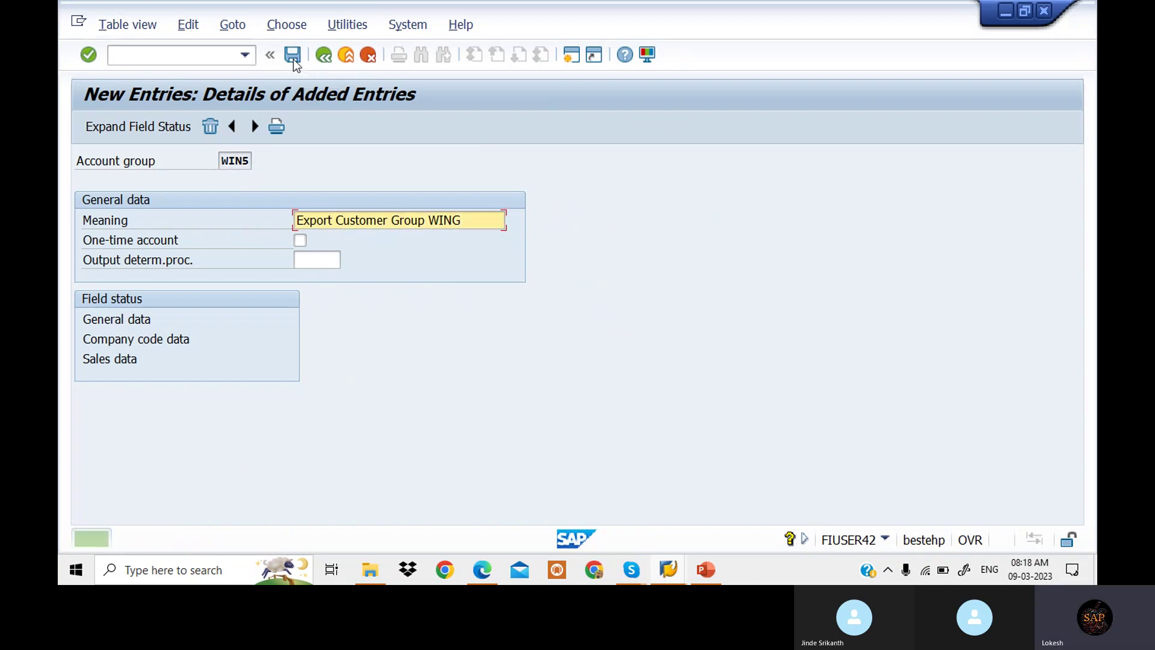
Add and save customer account group WIN6 as a one-time account with the meaning "One Time Customer Group WING"
click(255, 126)
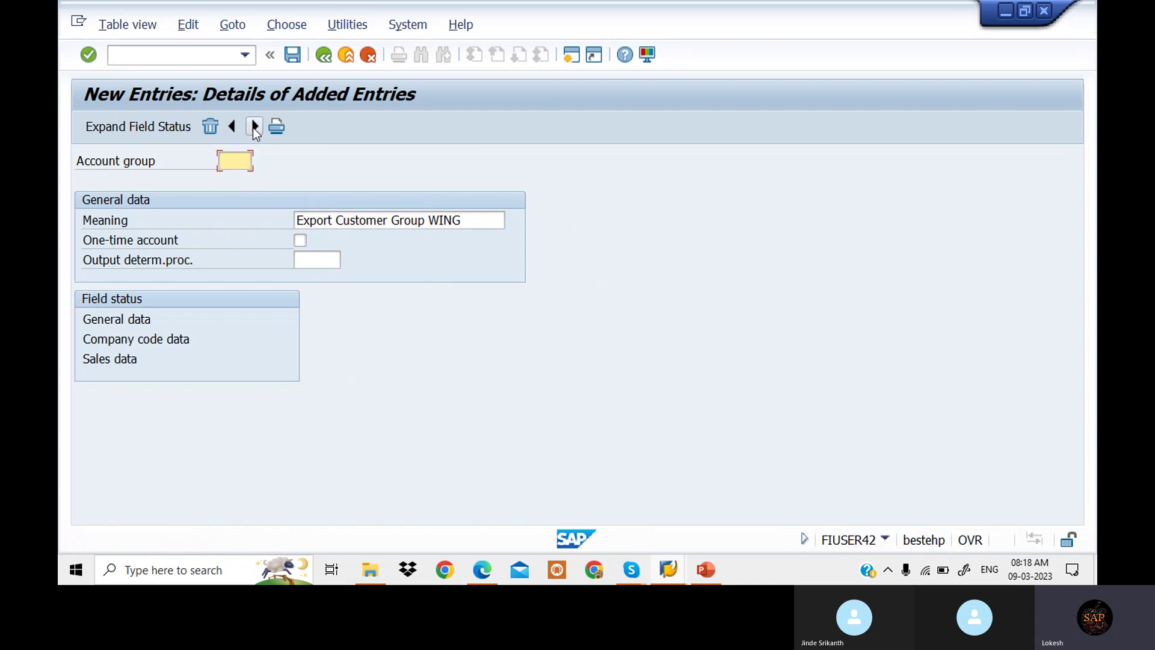
text(WING)
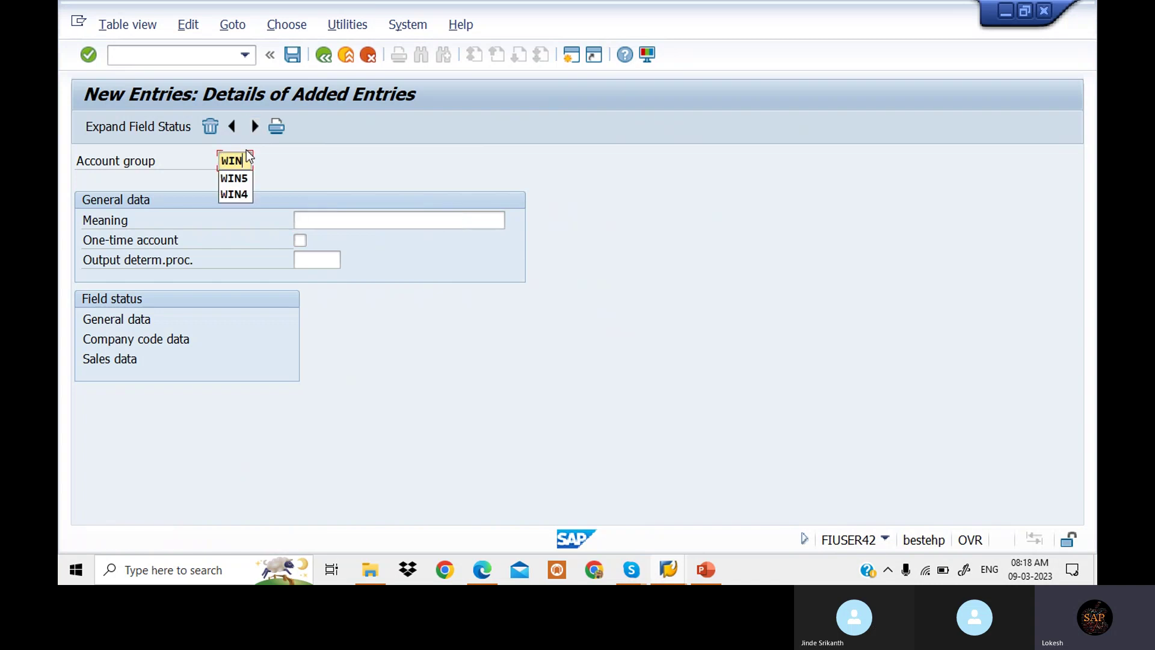
click(328, 221)
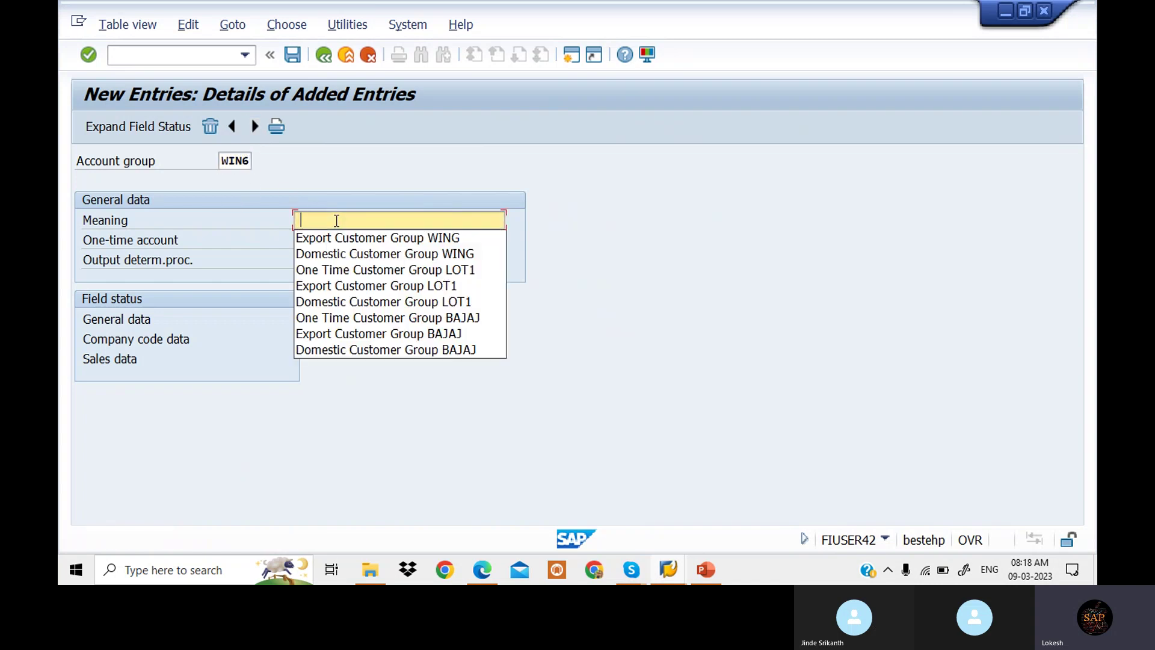
click(354, 269)
key(BackSpace)
key(BackSpace)
key(BackSpace)
key(BackSpace)
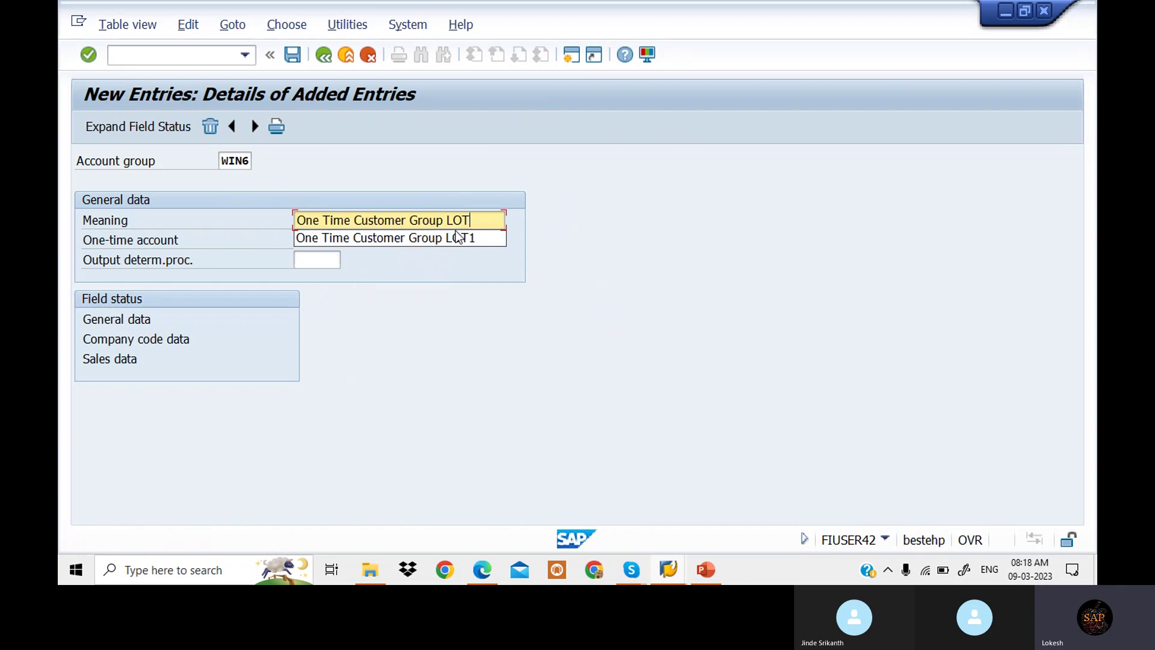
text(WING)
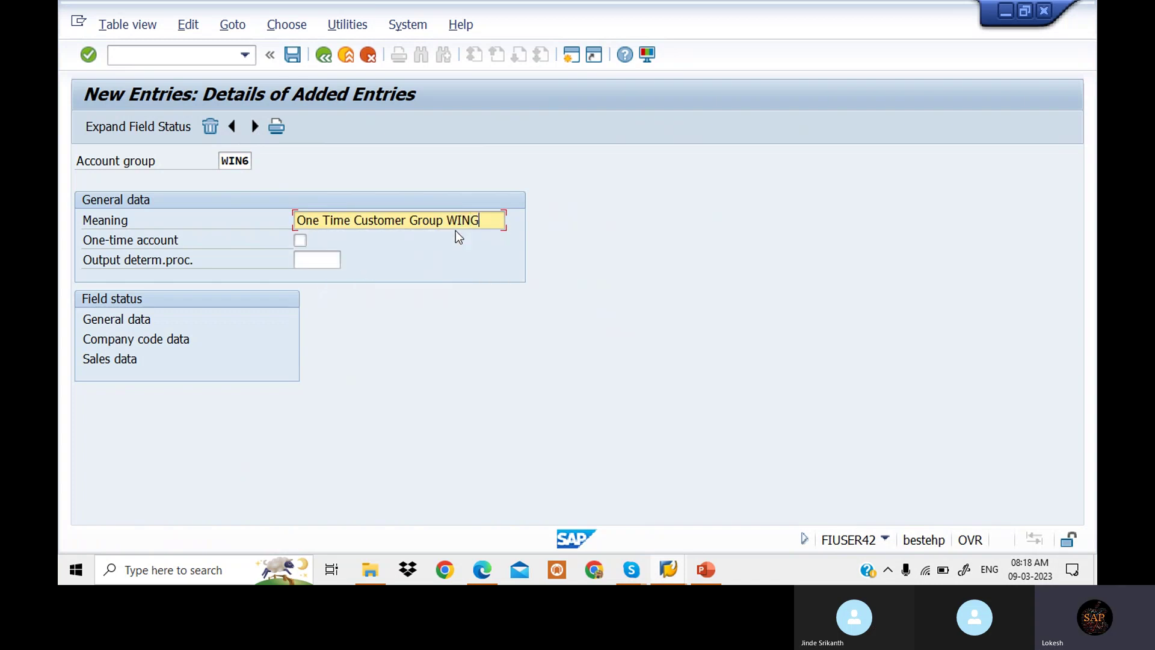
click(299, 241)
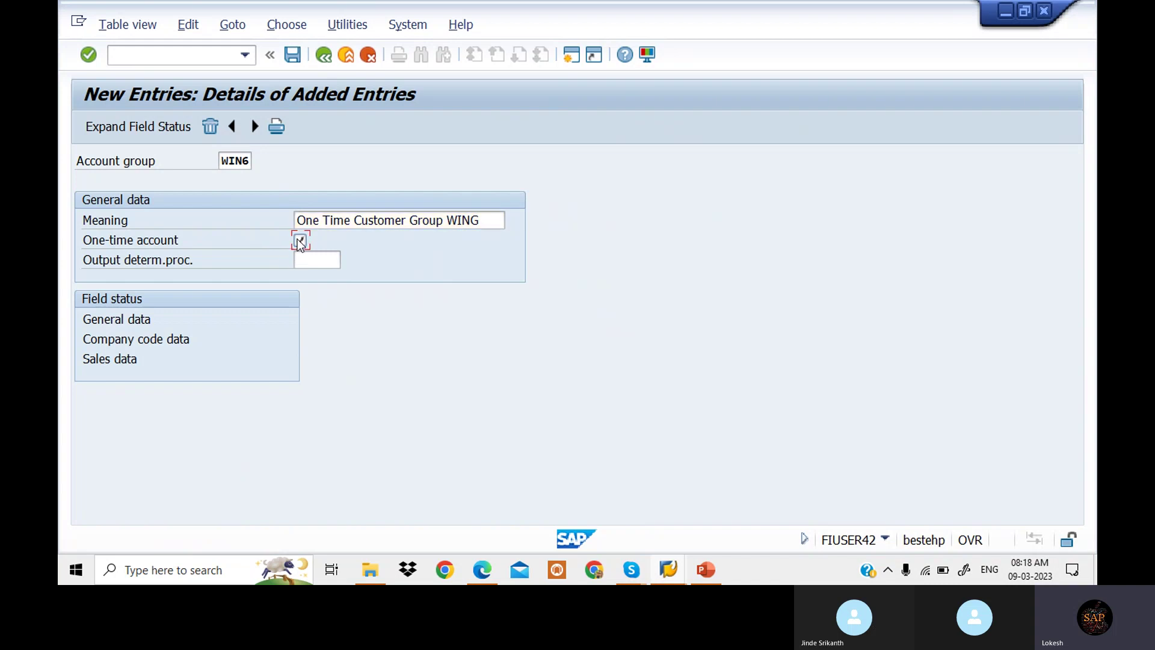
click(292, 55)
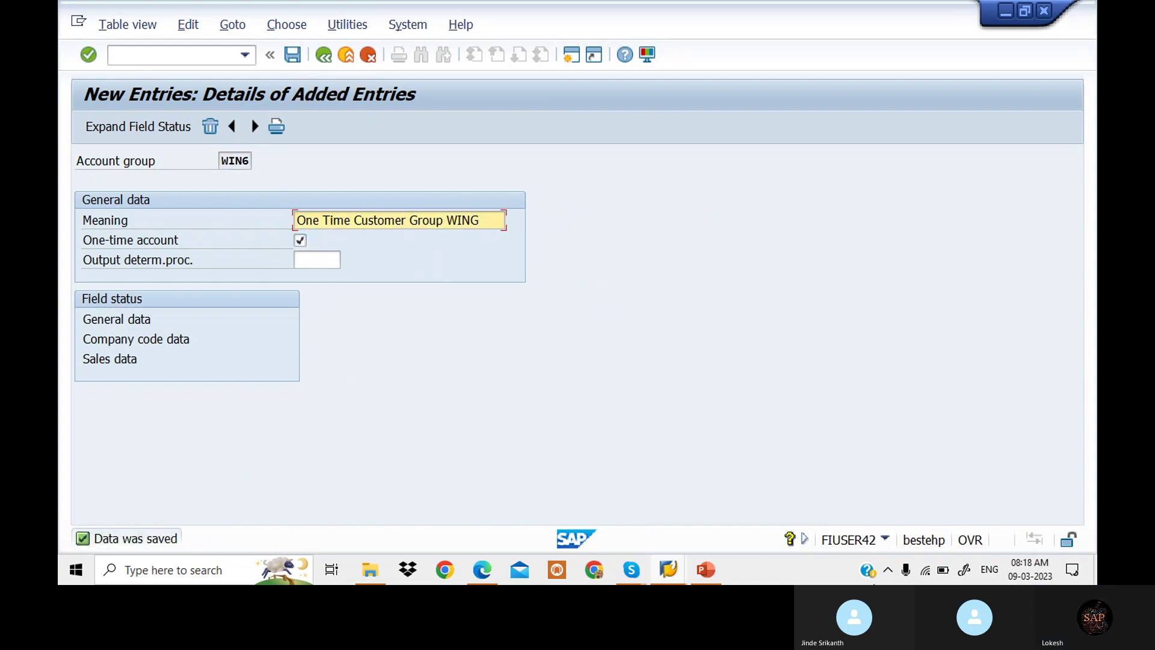
Check the configuration slide in PowerPoint, and in the other SAP session open transaction XDN1 to examine the maintainable customer number range intervals
click(706, 568)
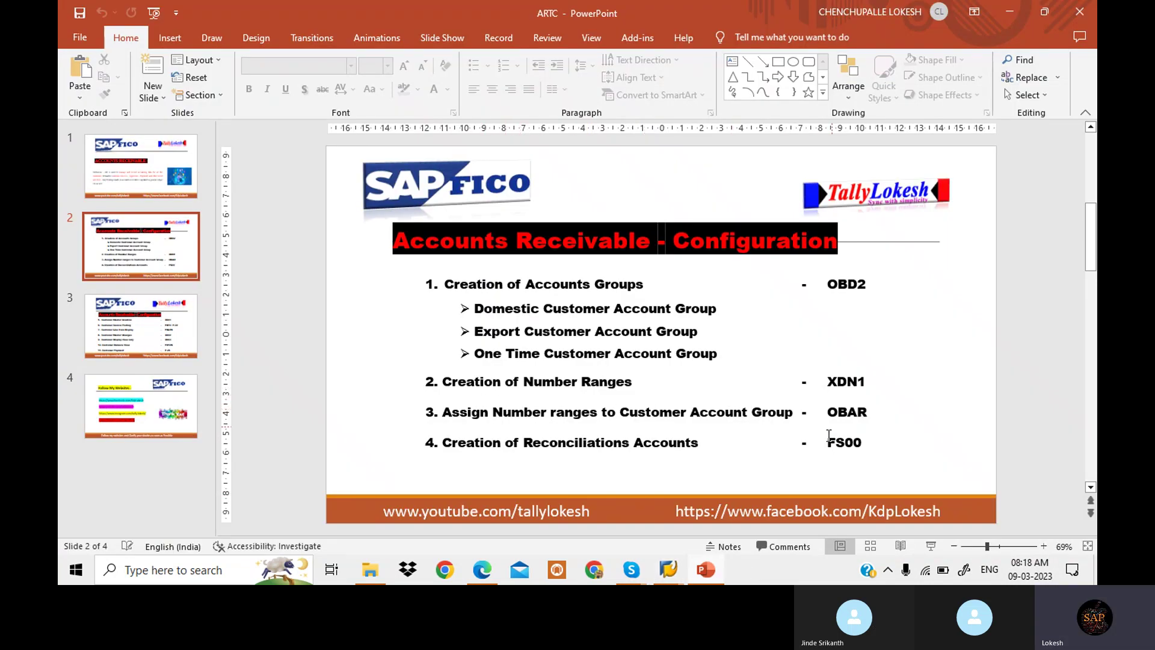
mouse_move(669, 569)
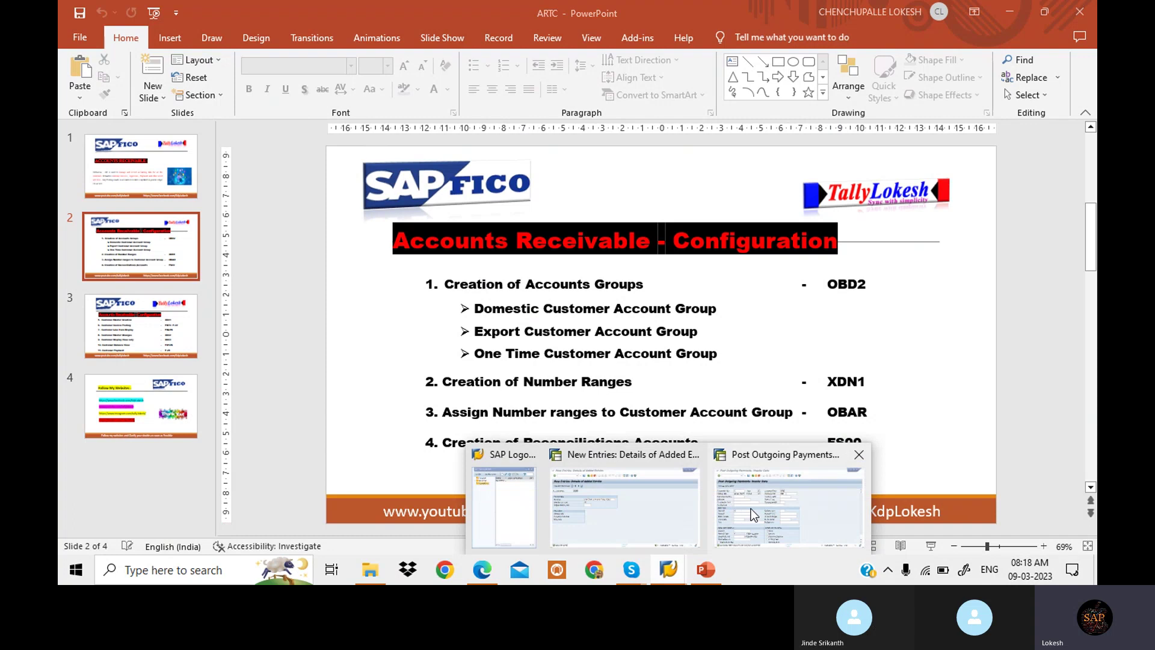
click(751, 508)
click(188, 58)
text(/)
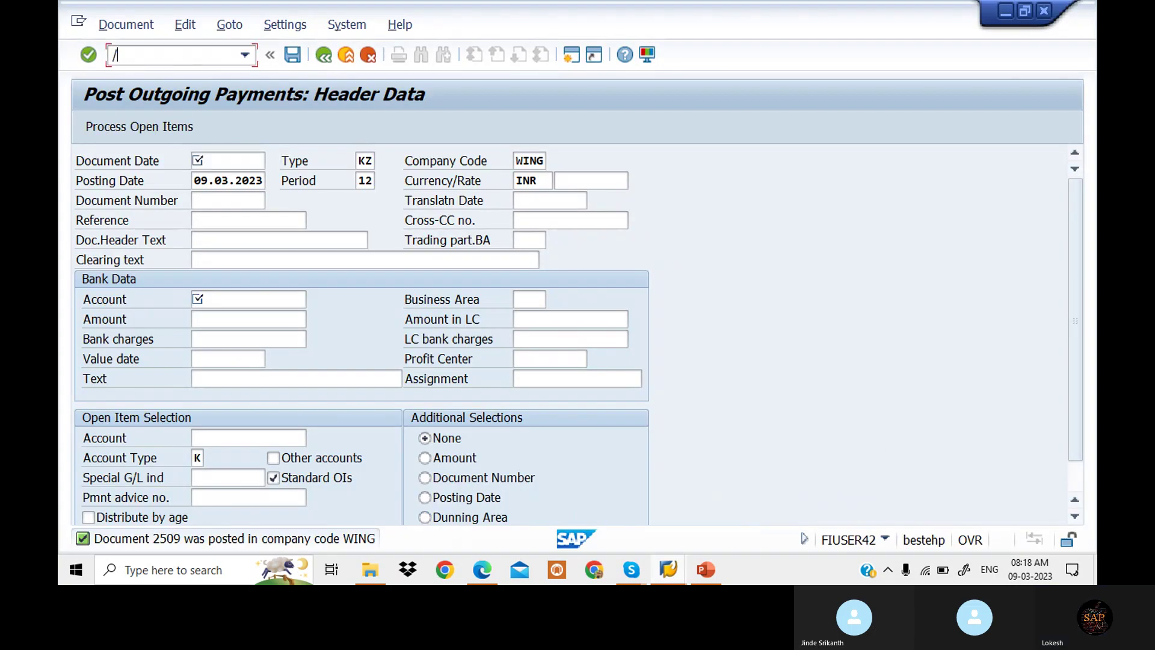
text(NXDN1)
key(Return)
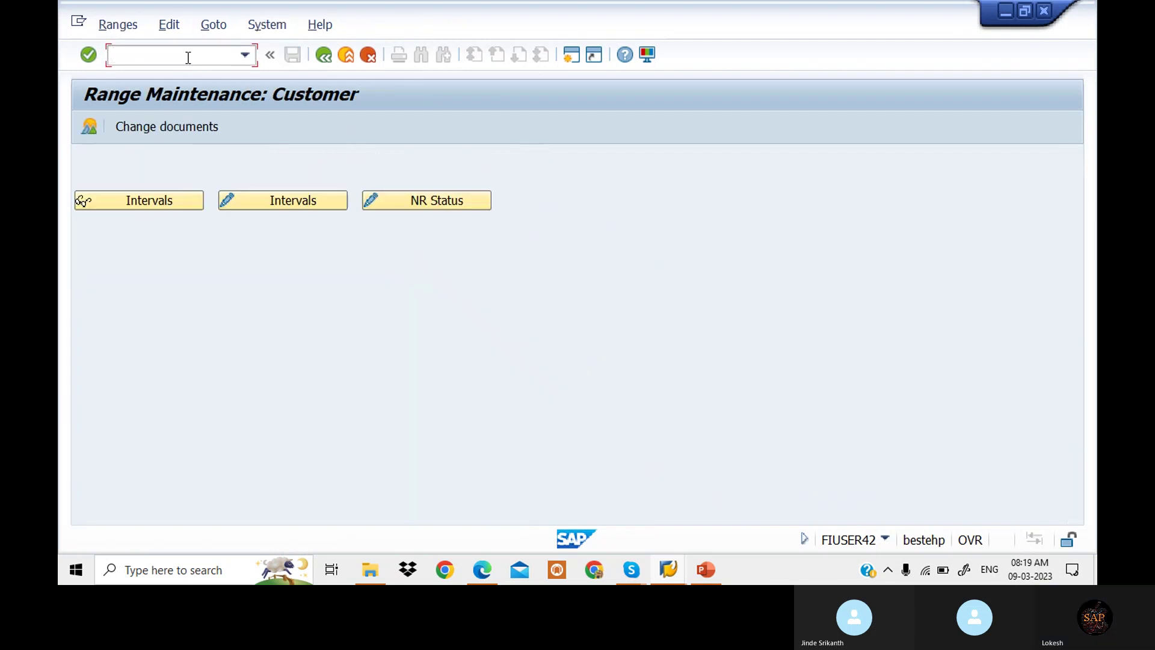
click(298, 206)
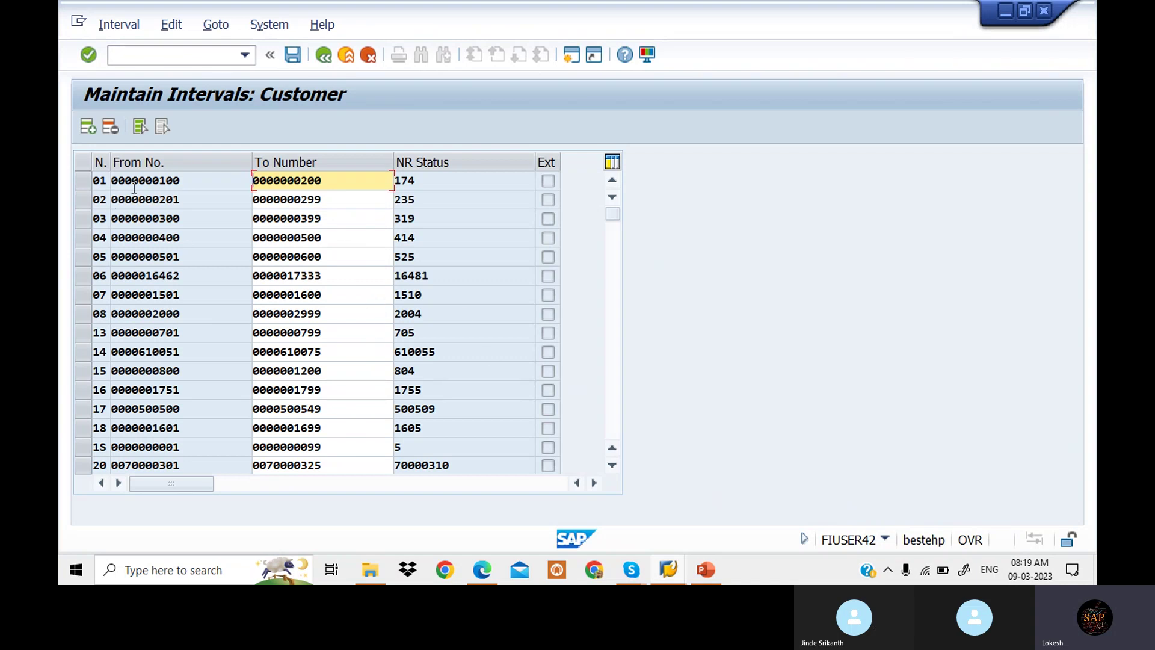
click(429, 182)
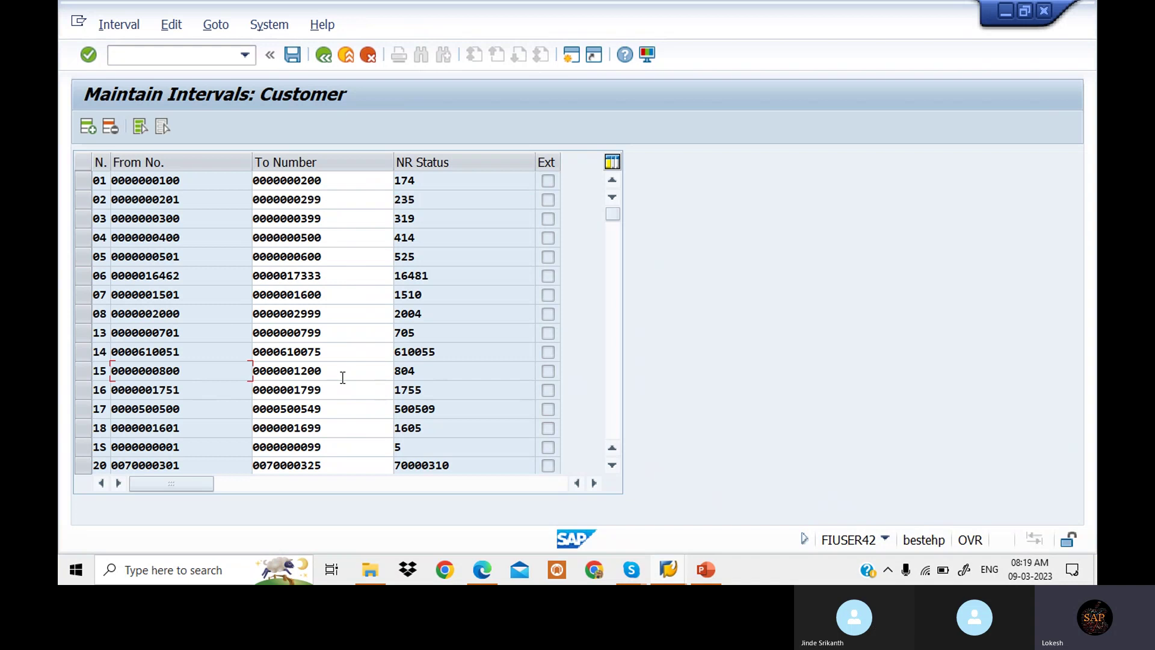
click(418, 373)
Check the configuration slide again and try to open transaction OBAR, declining to display the locked data
click(712, 571)
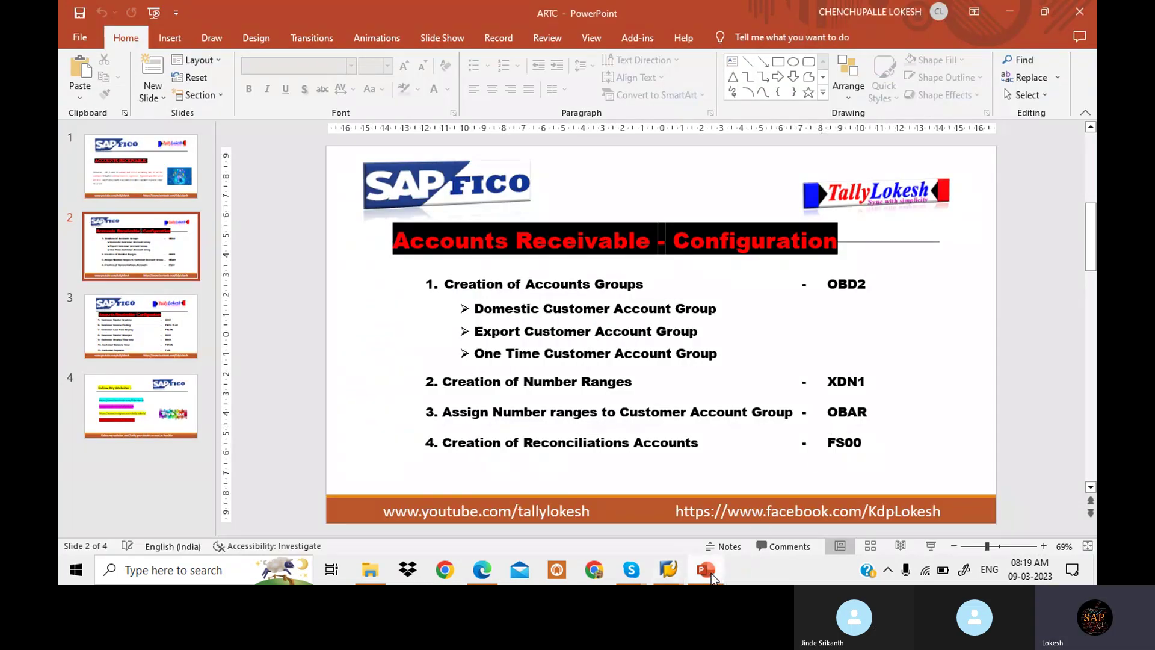
click(706, 570)
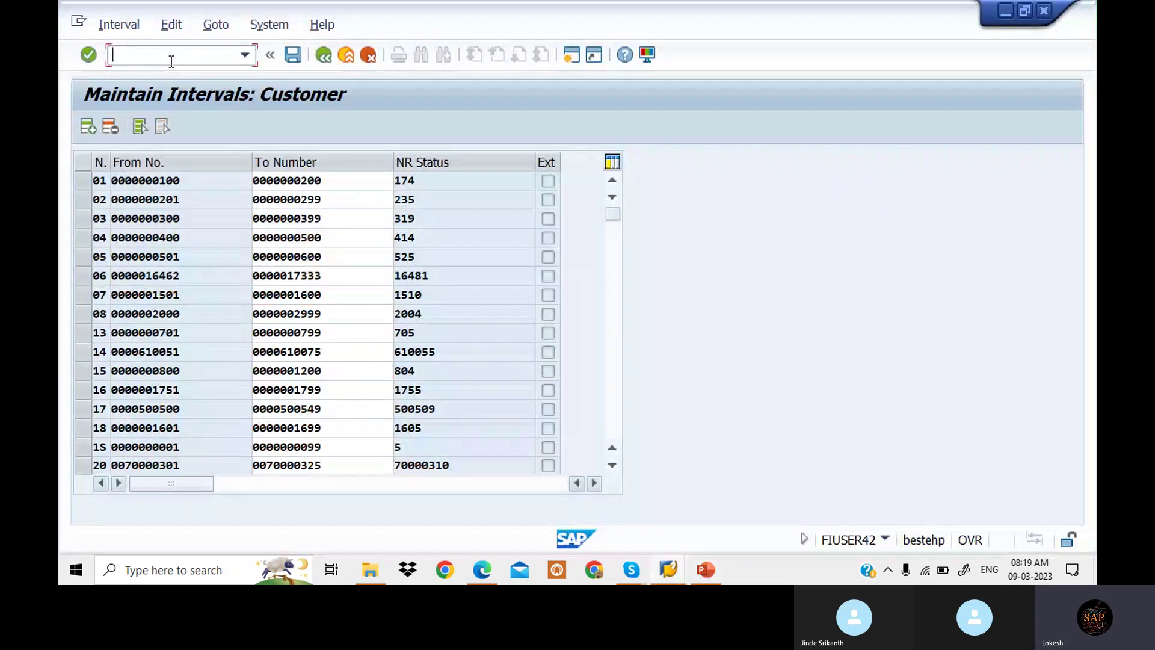
text(/NOBAR)
key(Return)
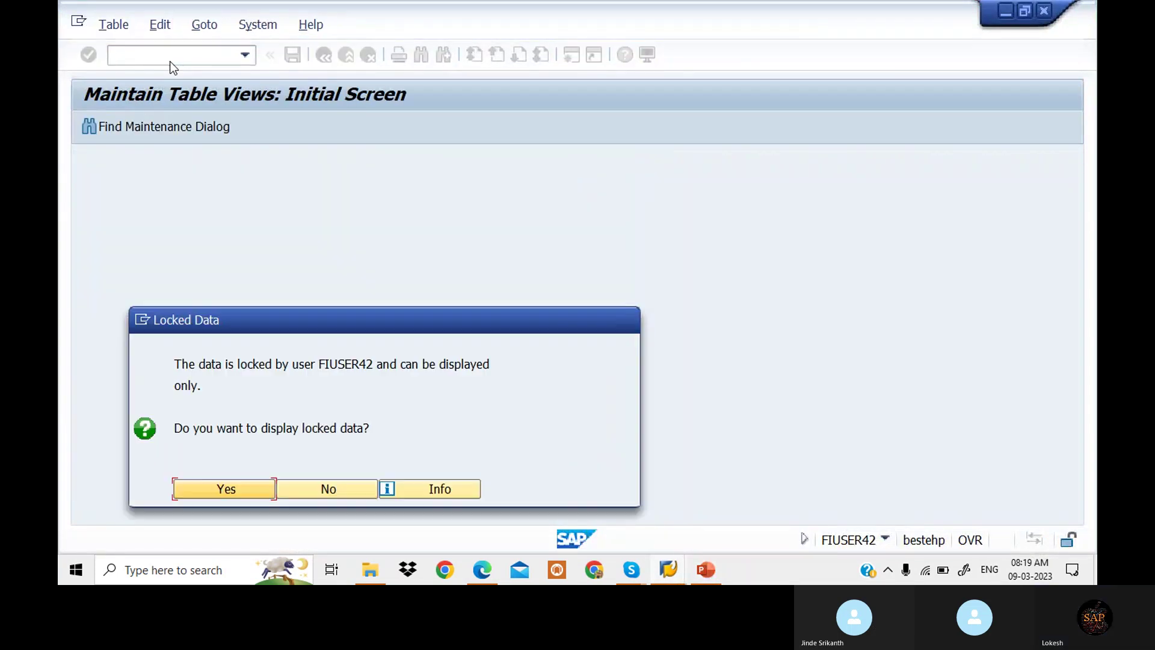
click(316, 489)
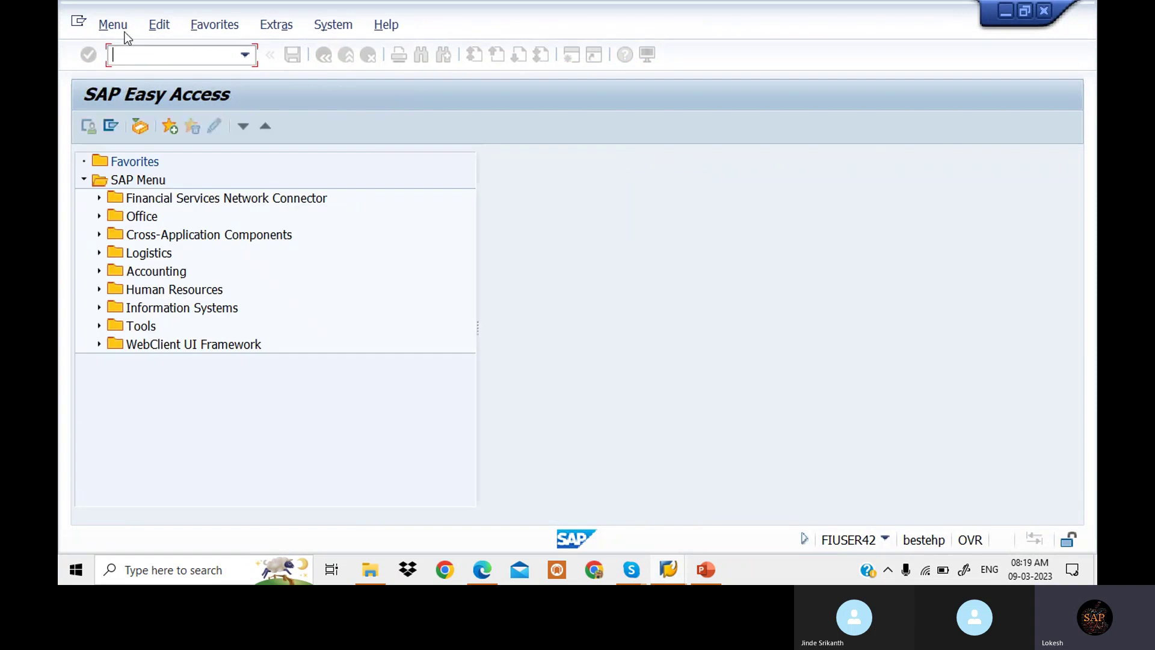
List the lock entries of all users in client 800 with transaction SM12, leaving the user name blank
text(SM)
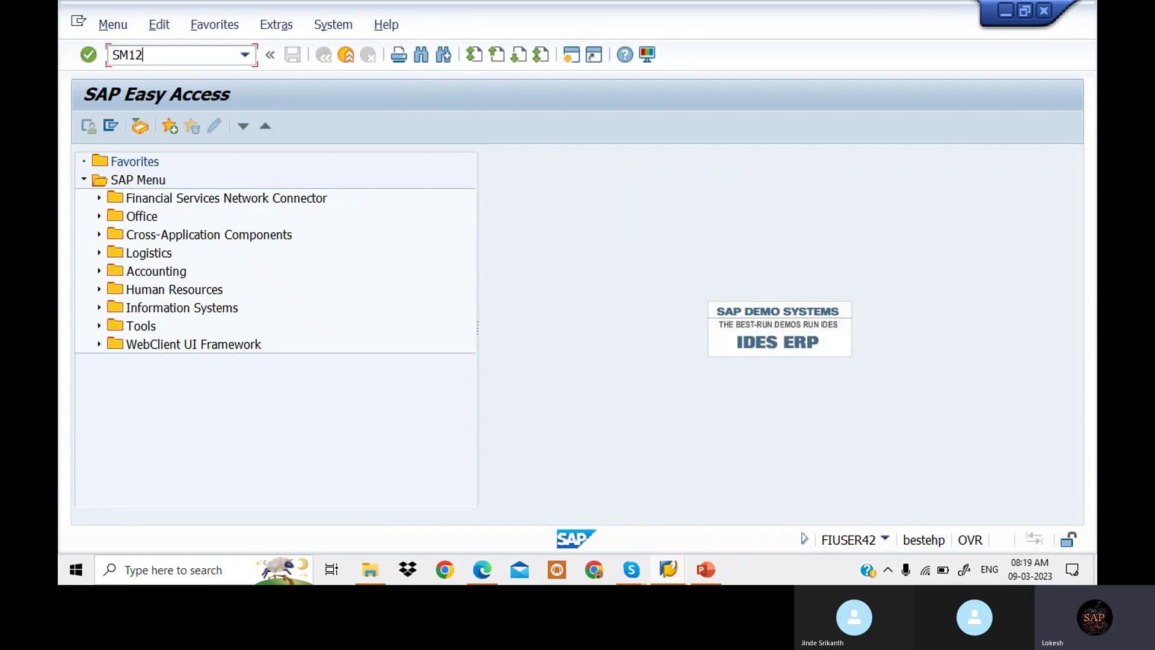
text(12)
key(Return)
drag(298, 260, 119, 243)
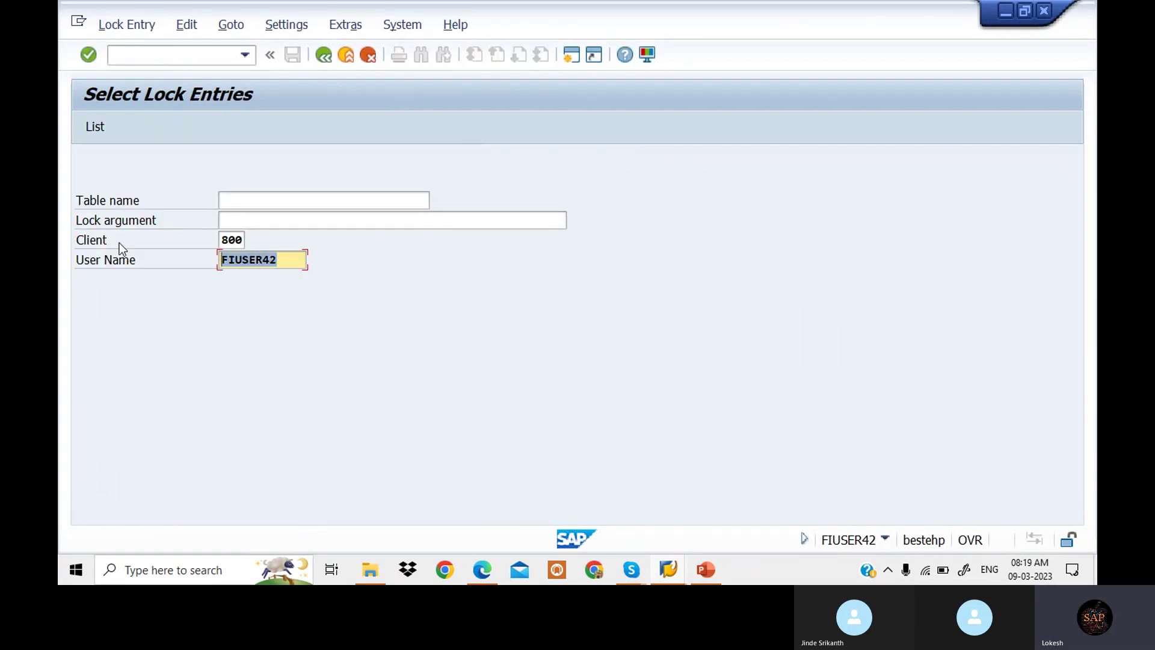
key(Delete)
click(103, 124)
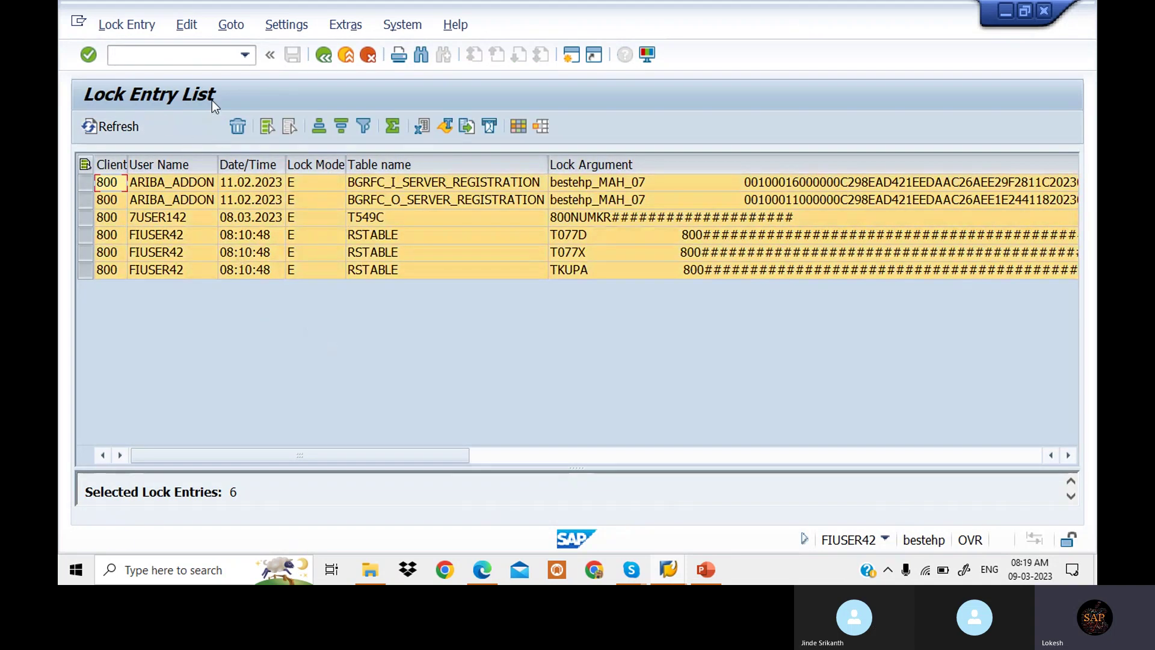
Delete all listed lock entries and close the Performance Assistant
key(shift+F2)
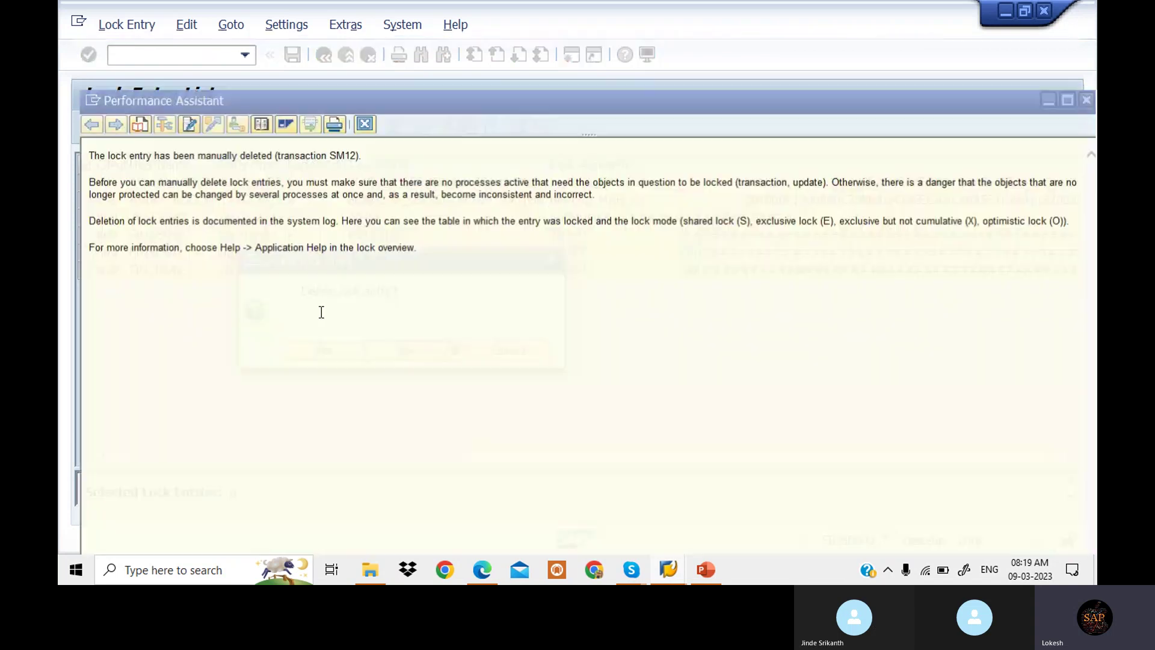
click(349, 348)
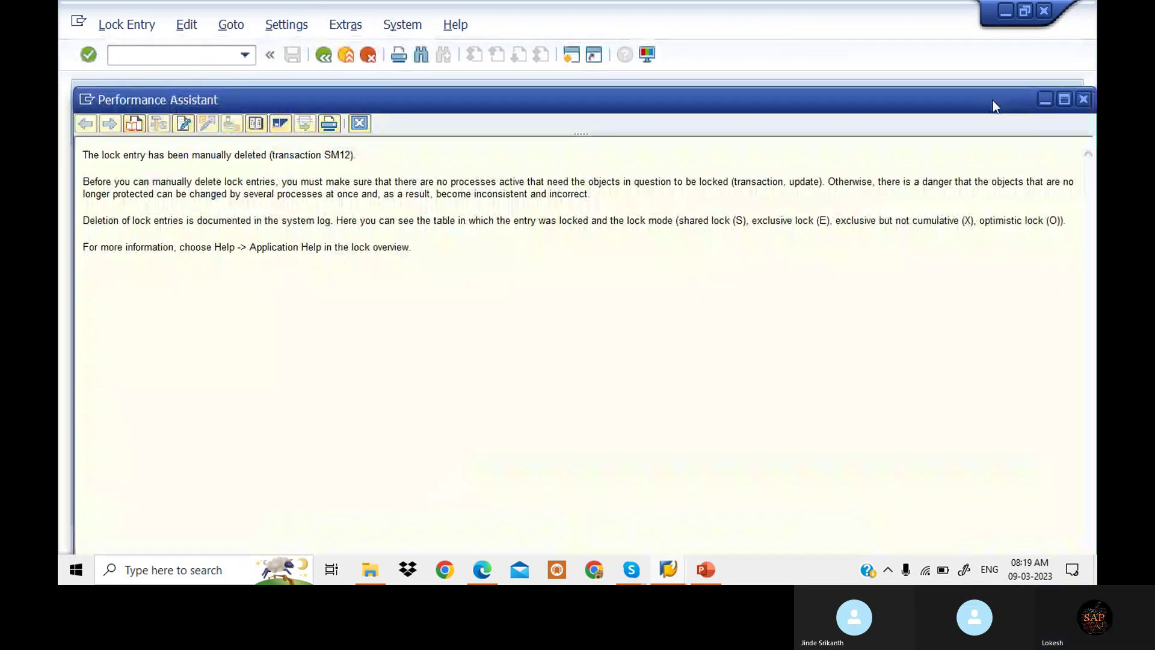
click(1035, 104)
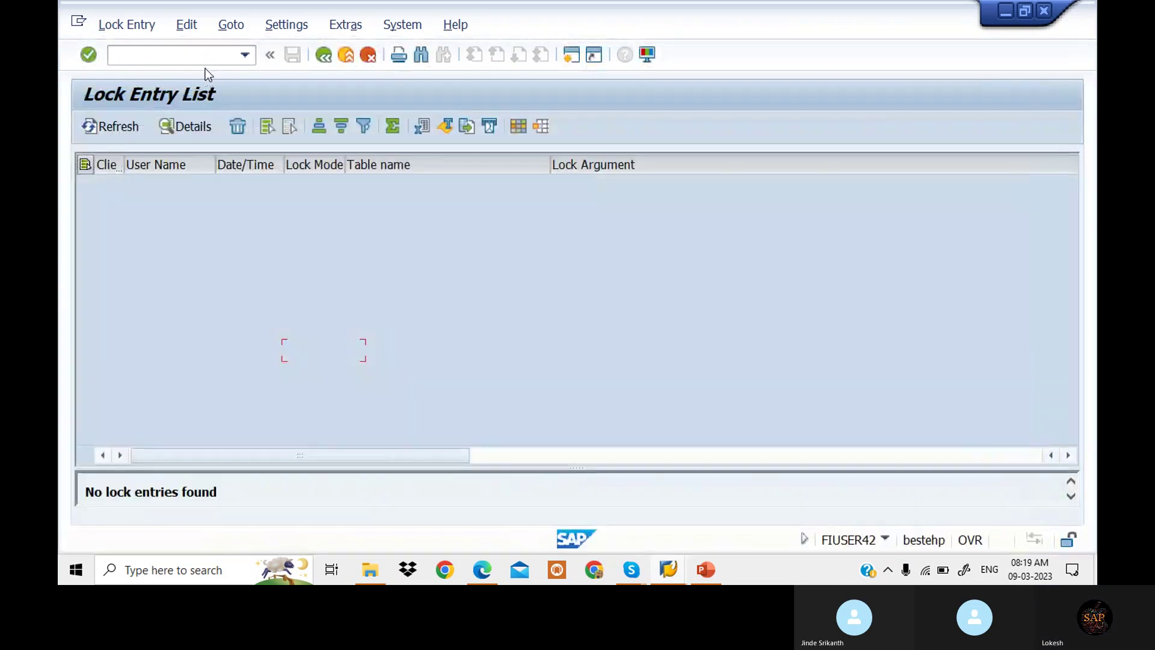
Leave the lock entry list, open transaction OBAR and position the customer account group list at WIN5
click(165, 58)
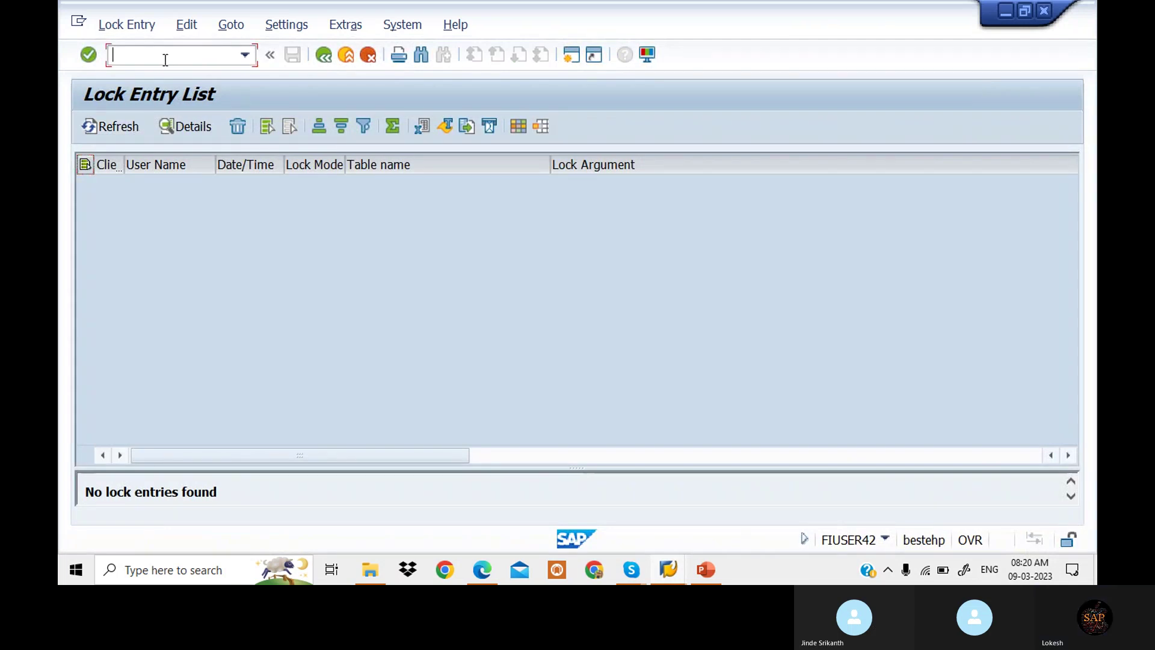
text(/n)
key(Return)
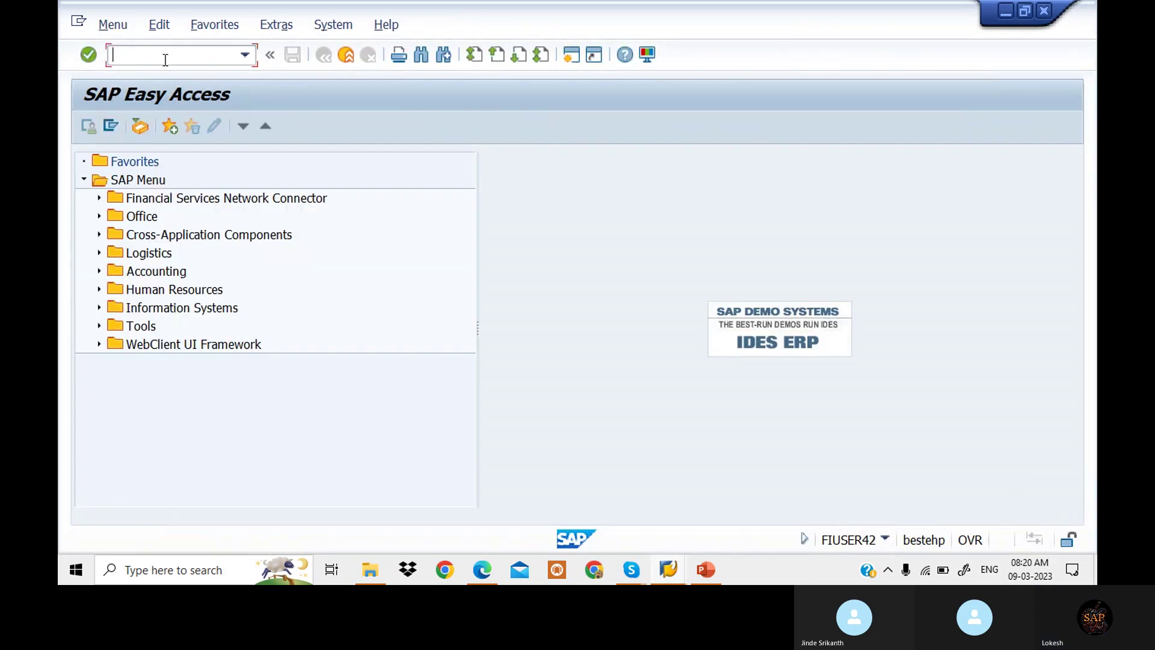
text(OBAR)
key(Return)
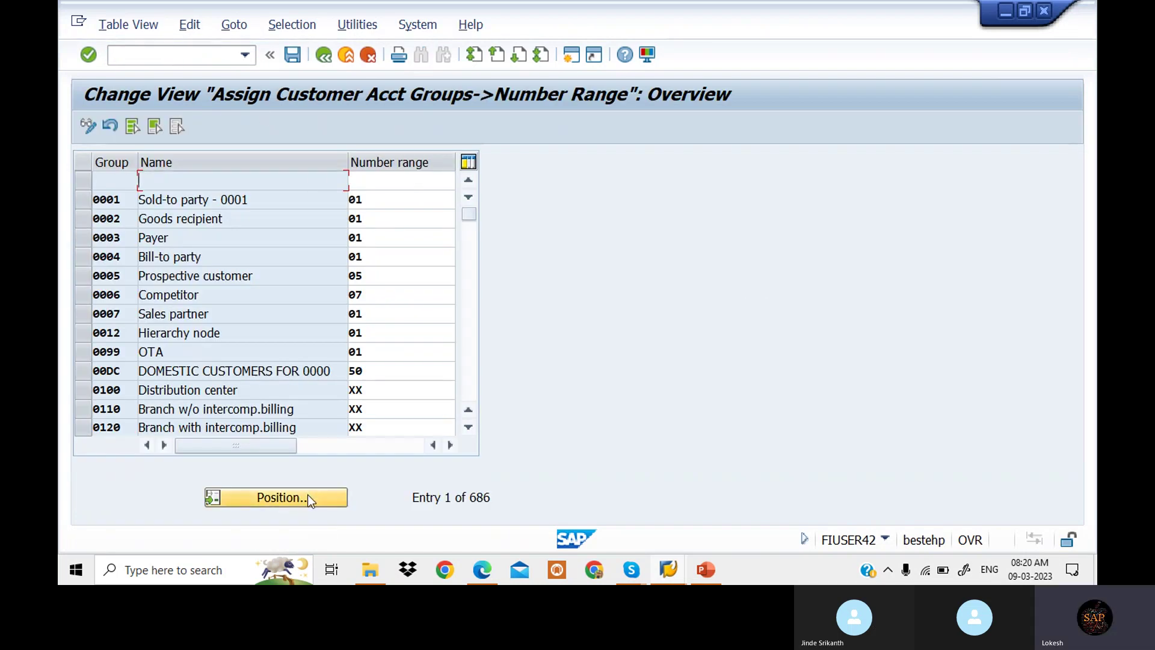
click(308, 494)
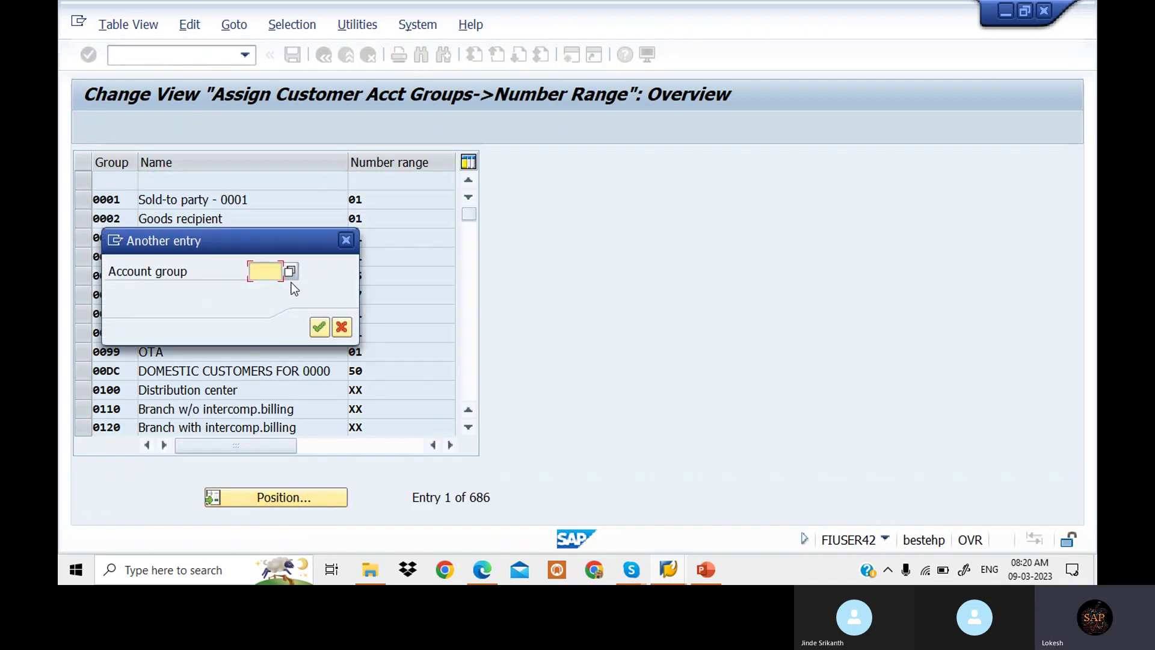
text(W)
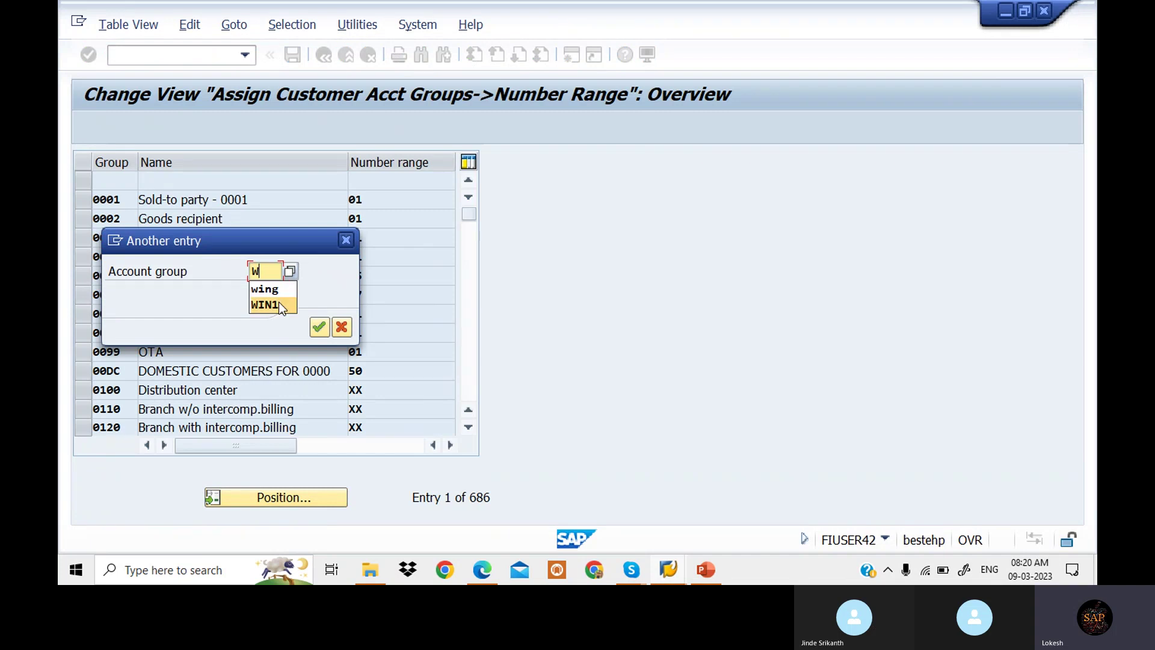
text(IN5)
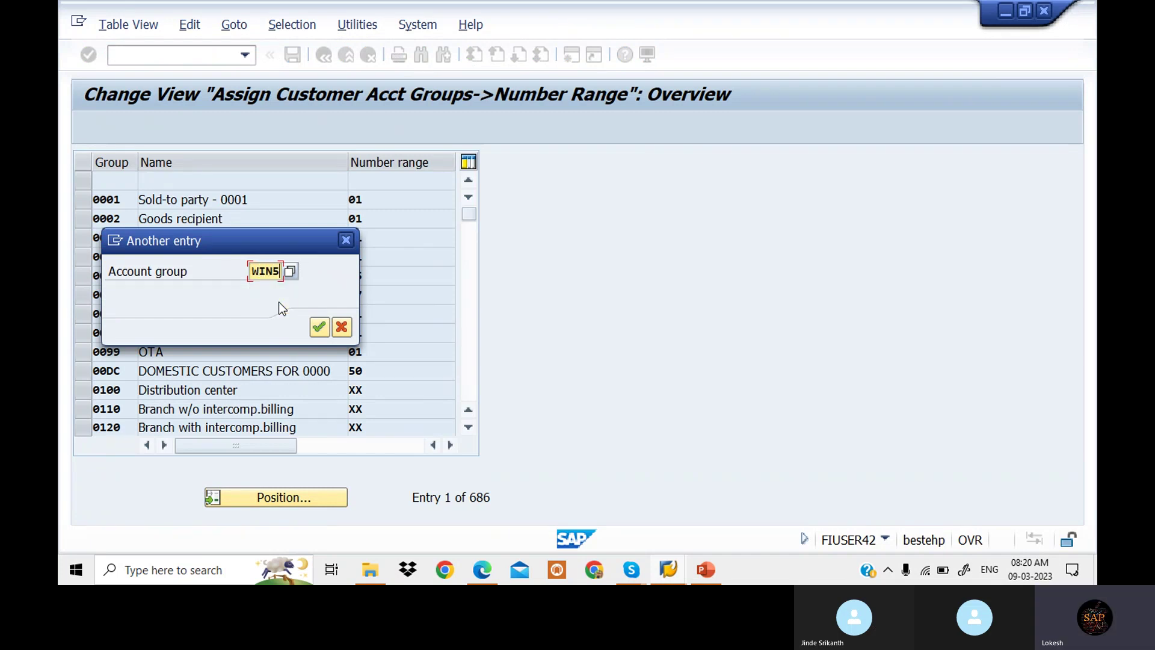
key(Return)
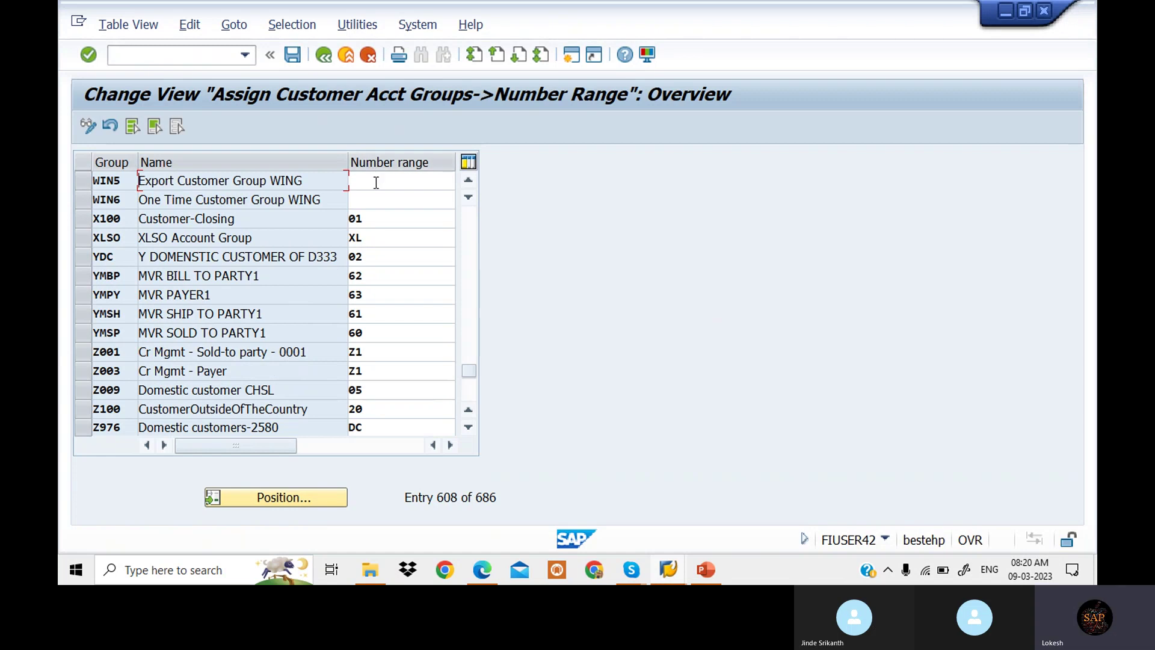
scroll(266, 231, up, 2)
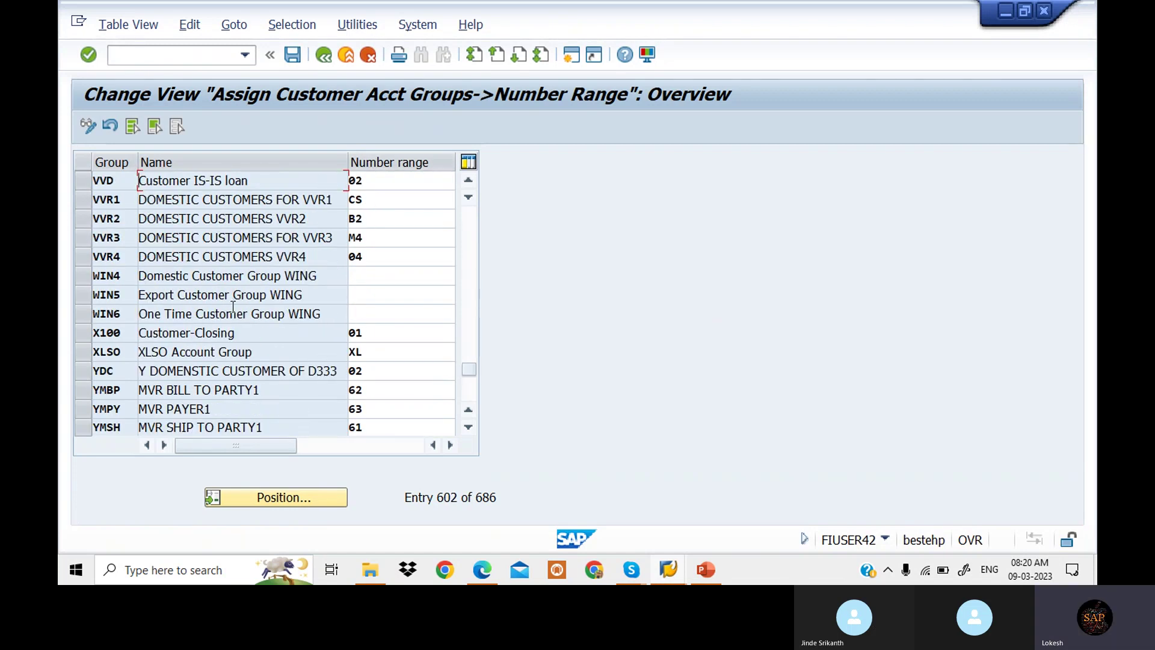
Assign number ranges 15, 16 and 17 to groups WIN4, WIN5 and WIN6, and save them in the ACCOUNTS RECEIVABLE WING request
click(400, 277)
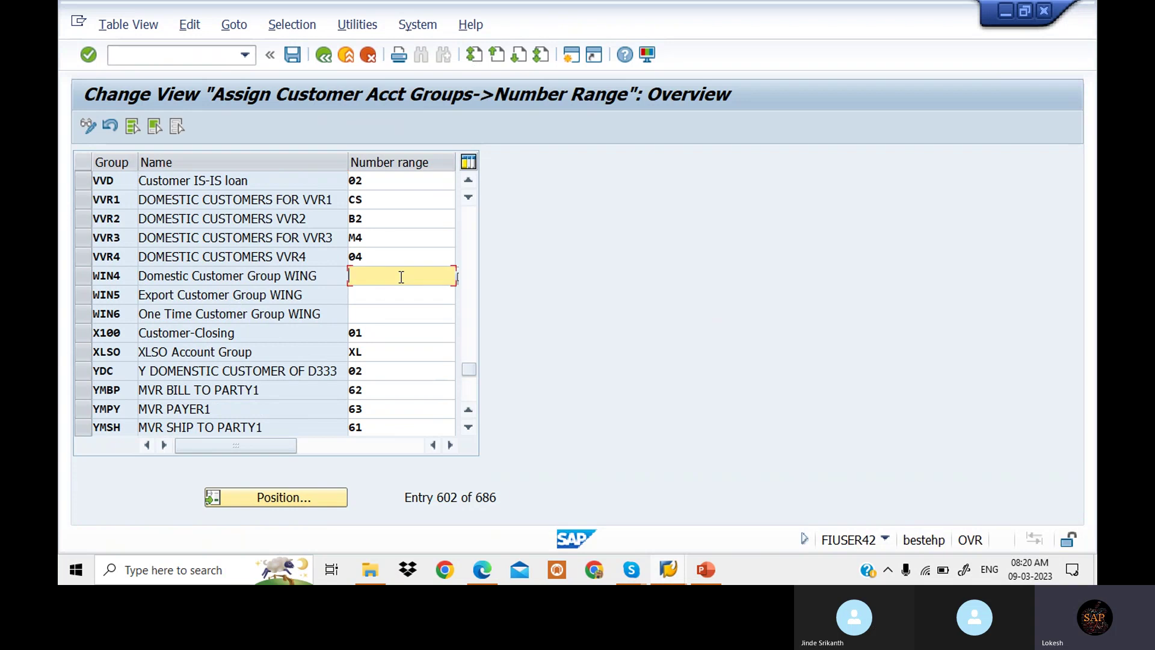
text(15)
key(Tab)
text(1)
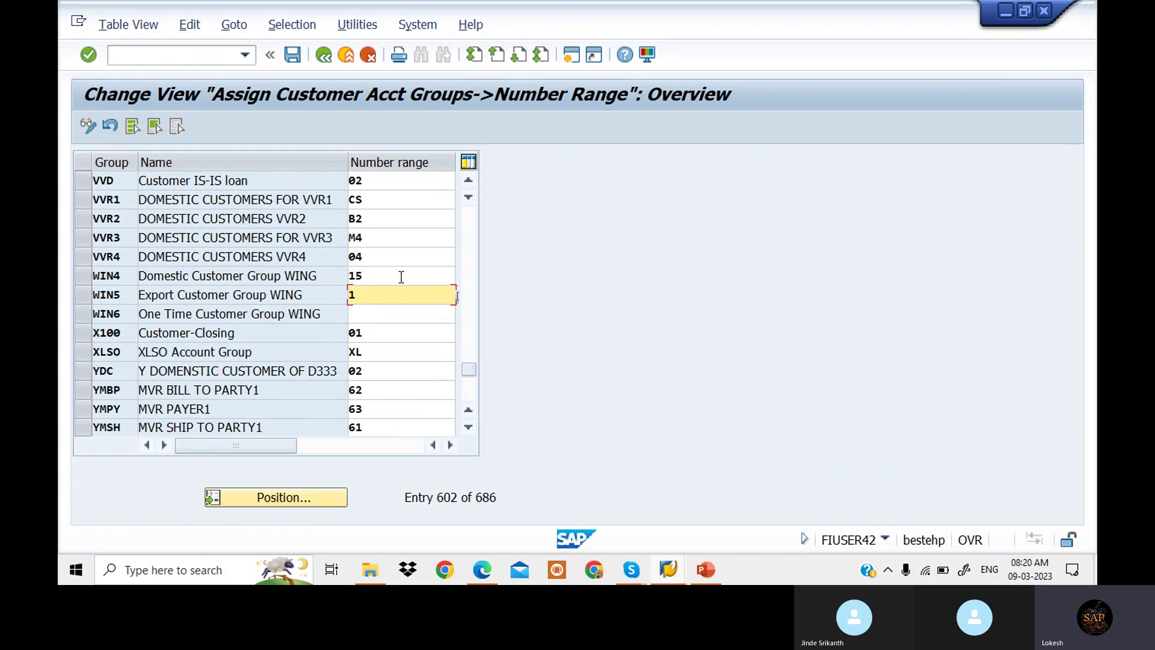
text(6)
key(Tab)
key(Tab)
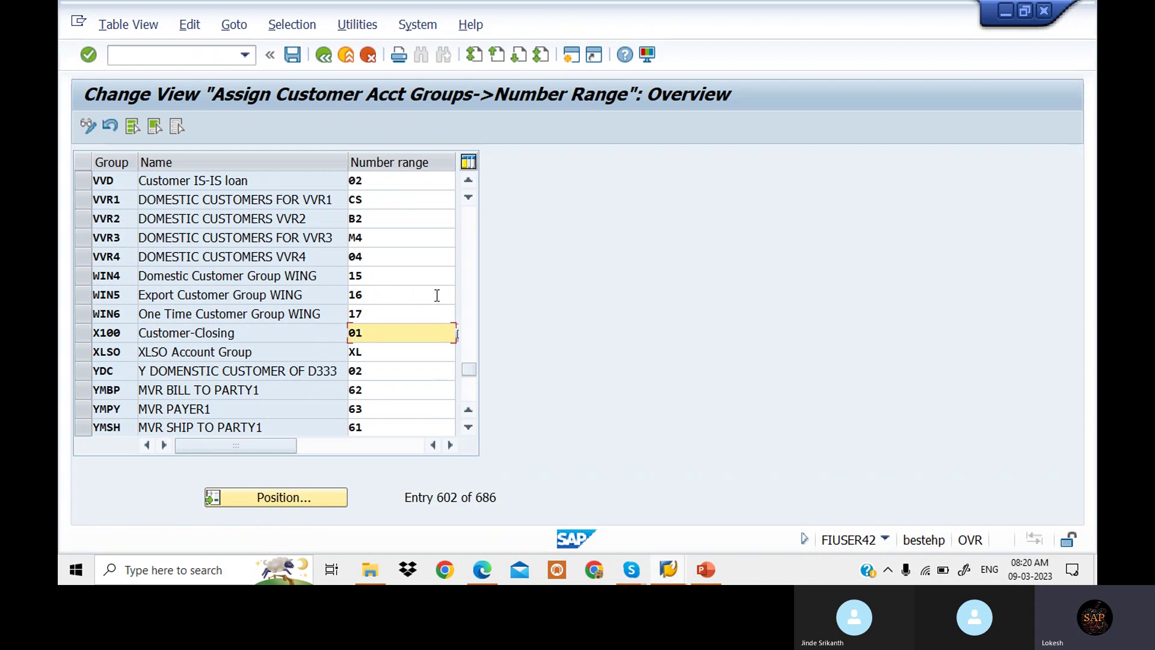
click(297, 59)
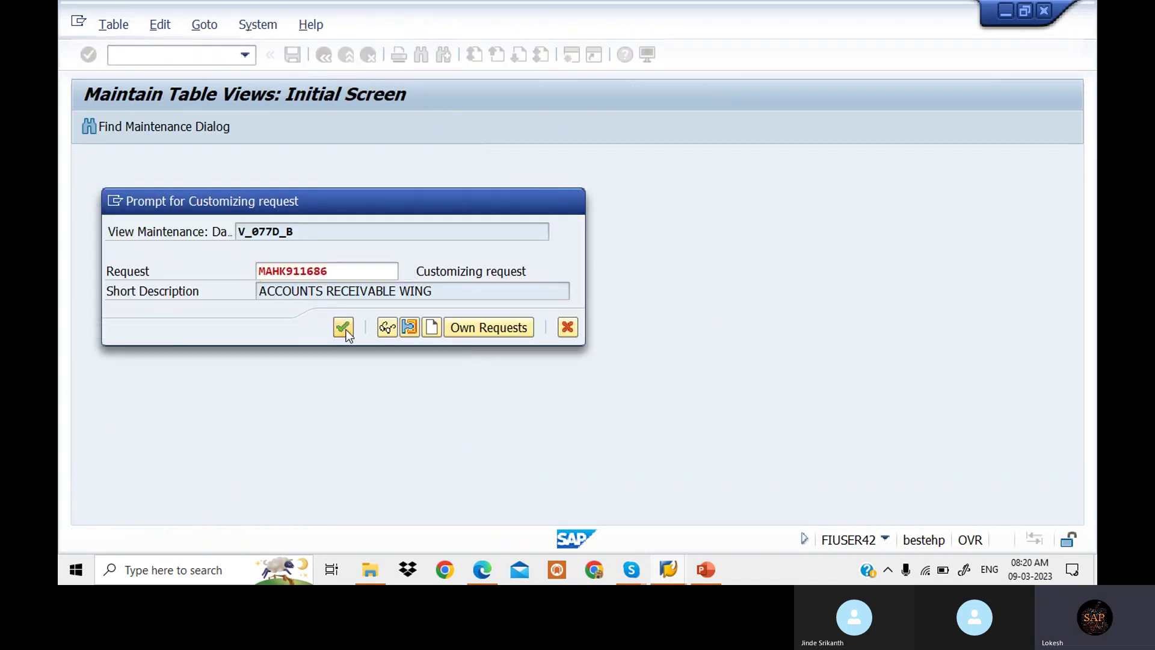
click(343, 329)
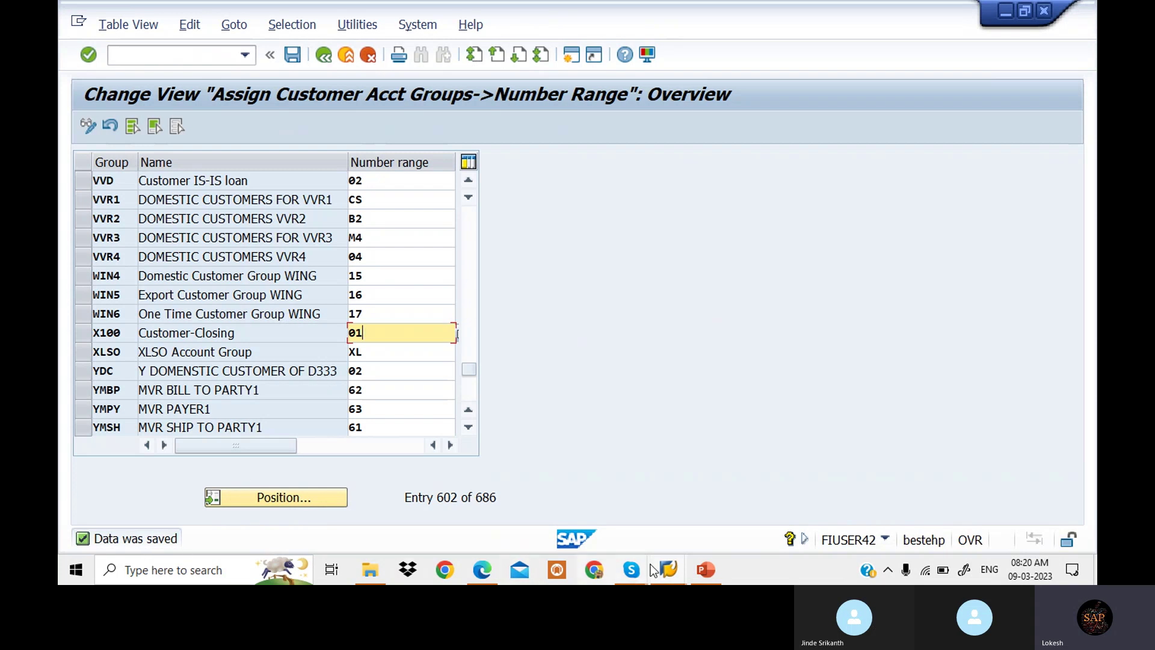
Check the configuration slide in PowerPoint, return to the other SAP session and open transaction FS00
click(705, 571)
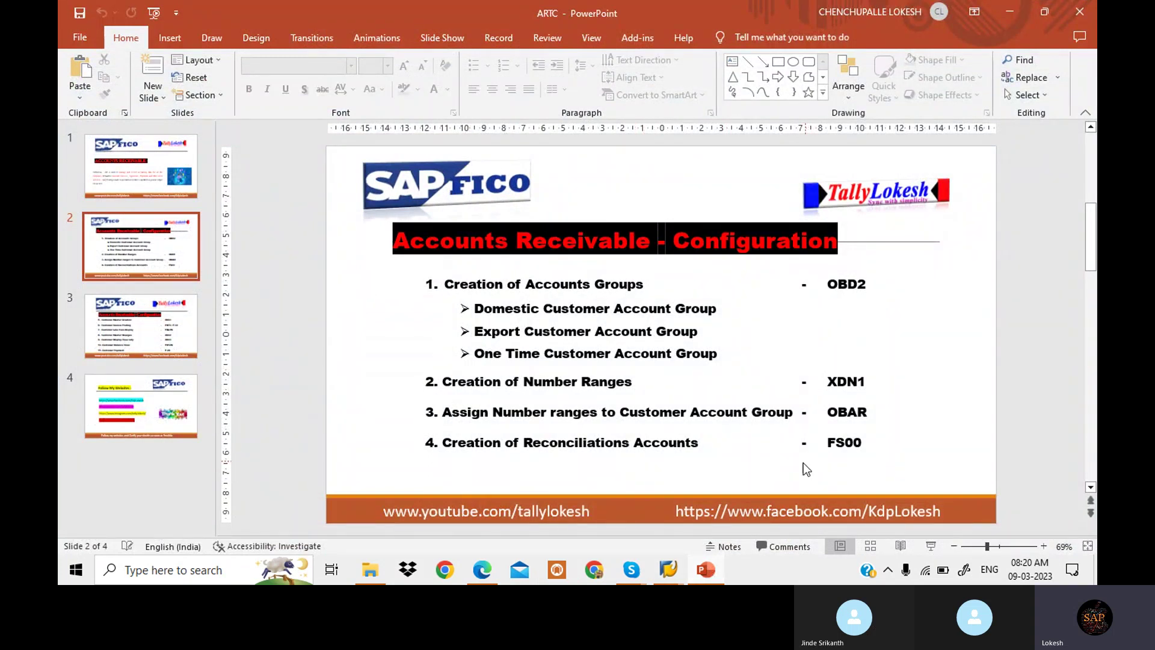
mouse_move(674, 568)
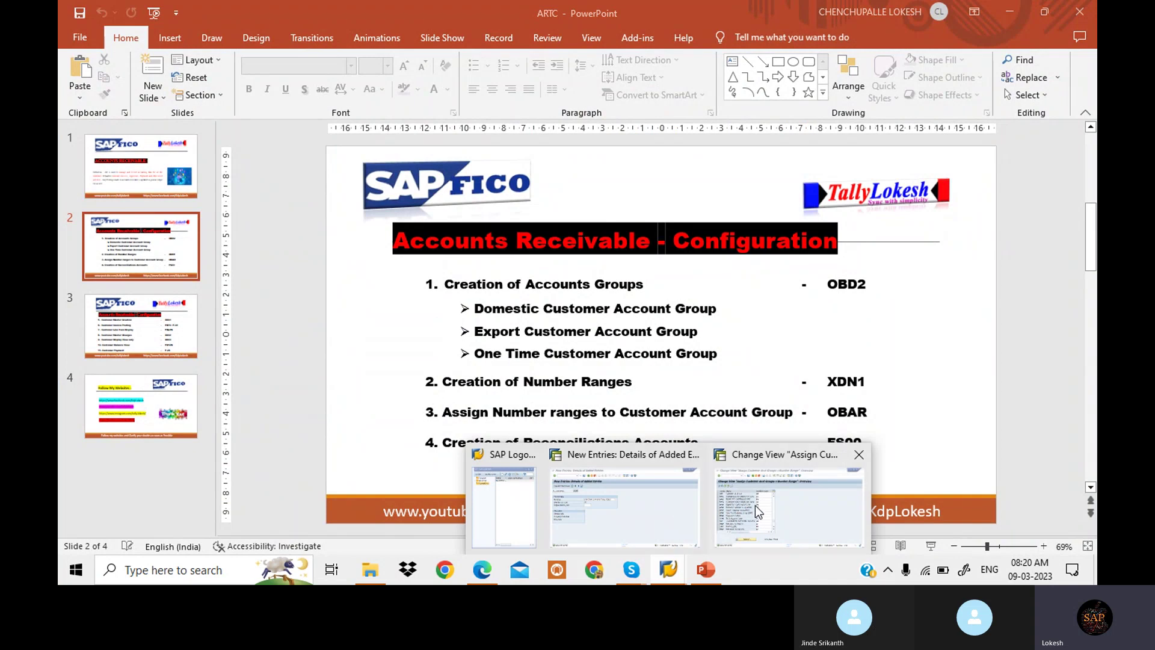
click(676, 504)
click(161, 55)
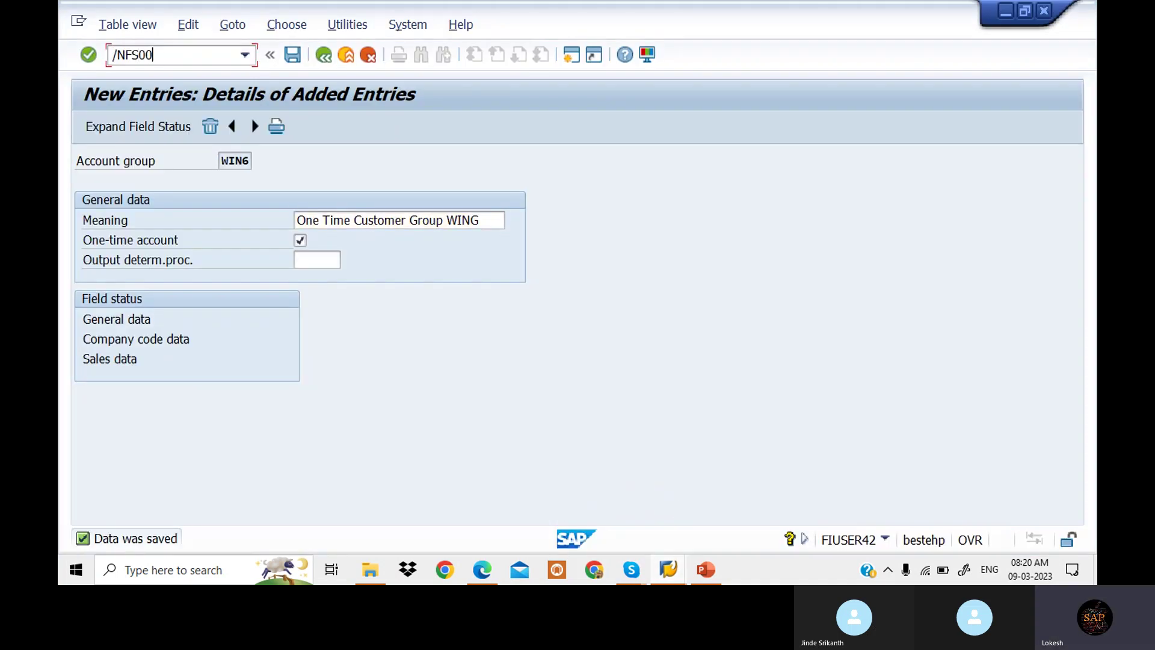
key(Return)
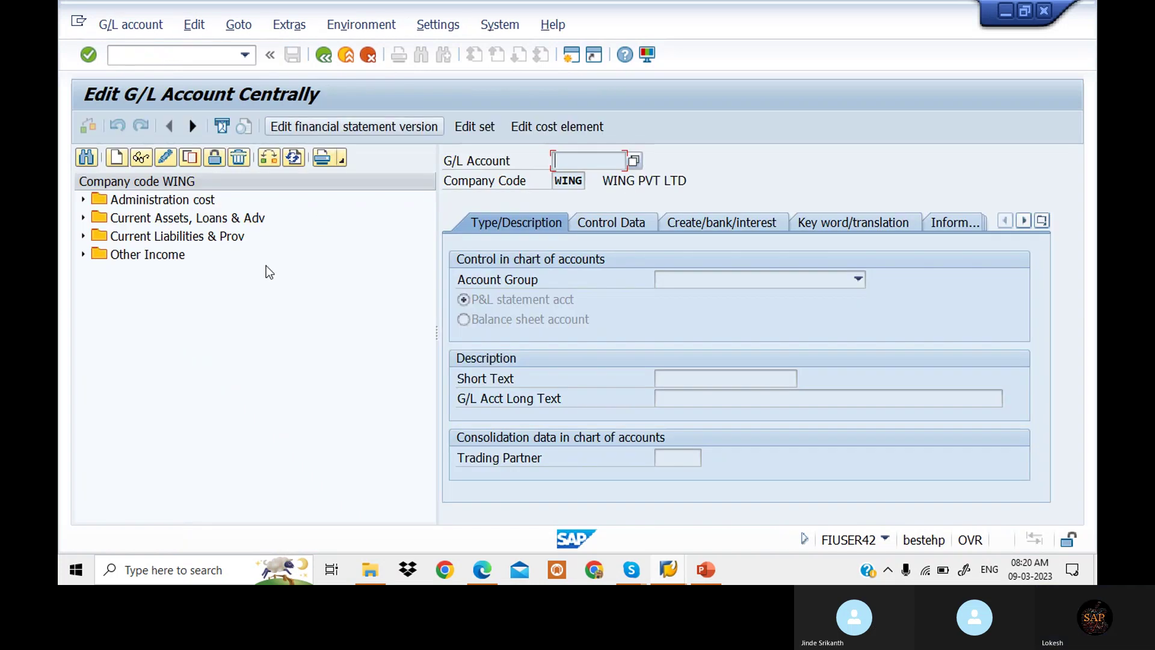
Consult the table of required receivables G/L accounts in the configuration PDF in Edge, and return to the SAP G/L account screen
click(684, 566)
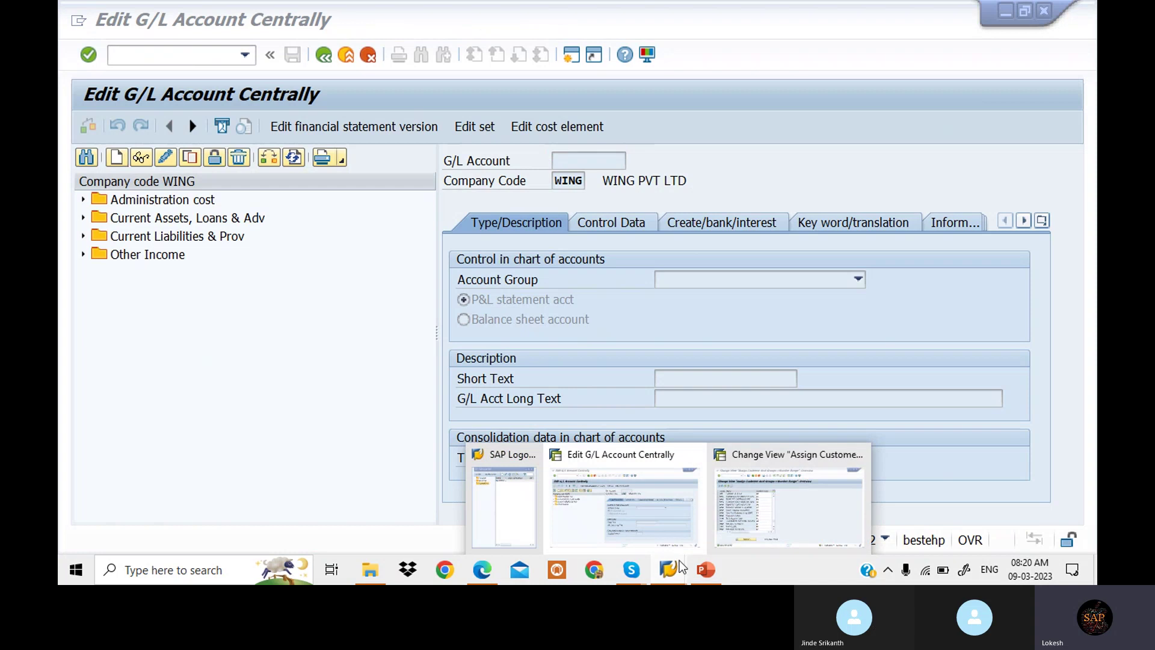
click(483, 572)
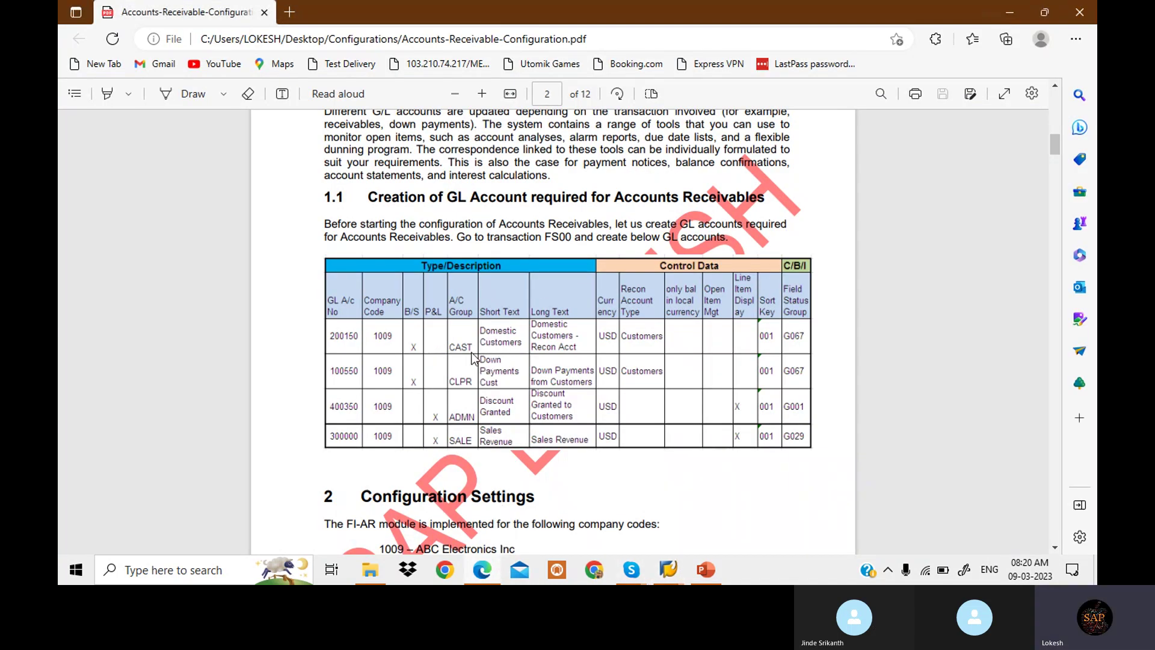
click(674, 572)
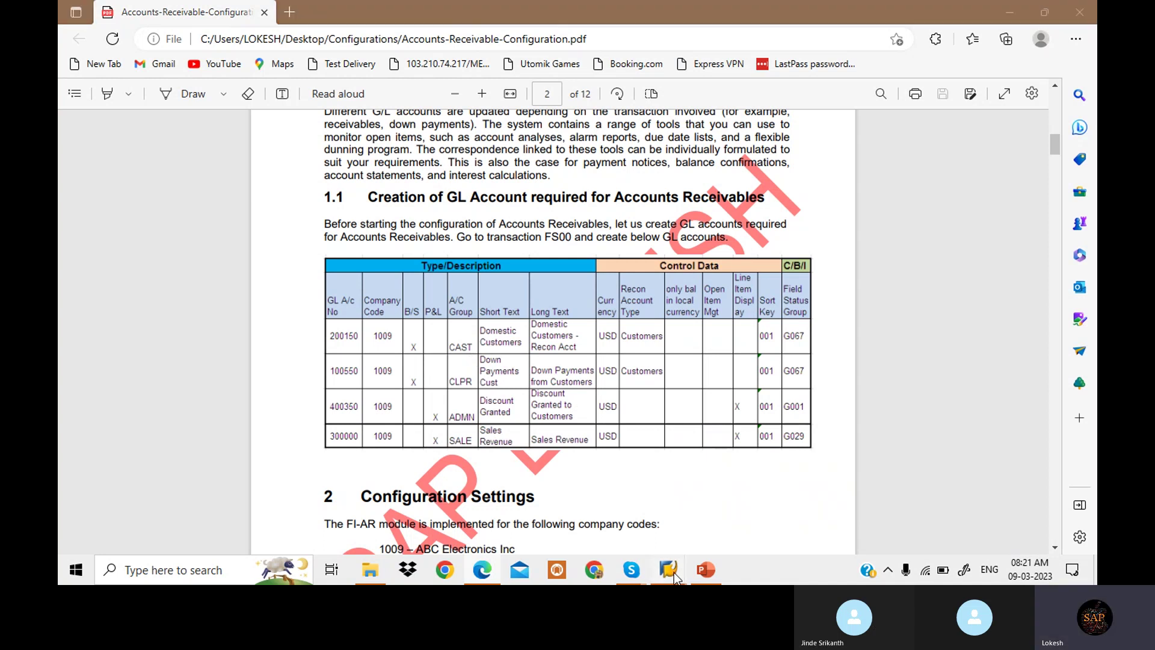
click(657, 511)
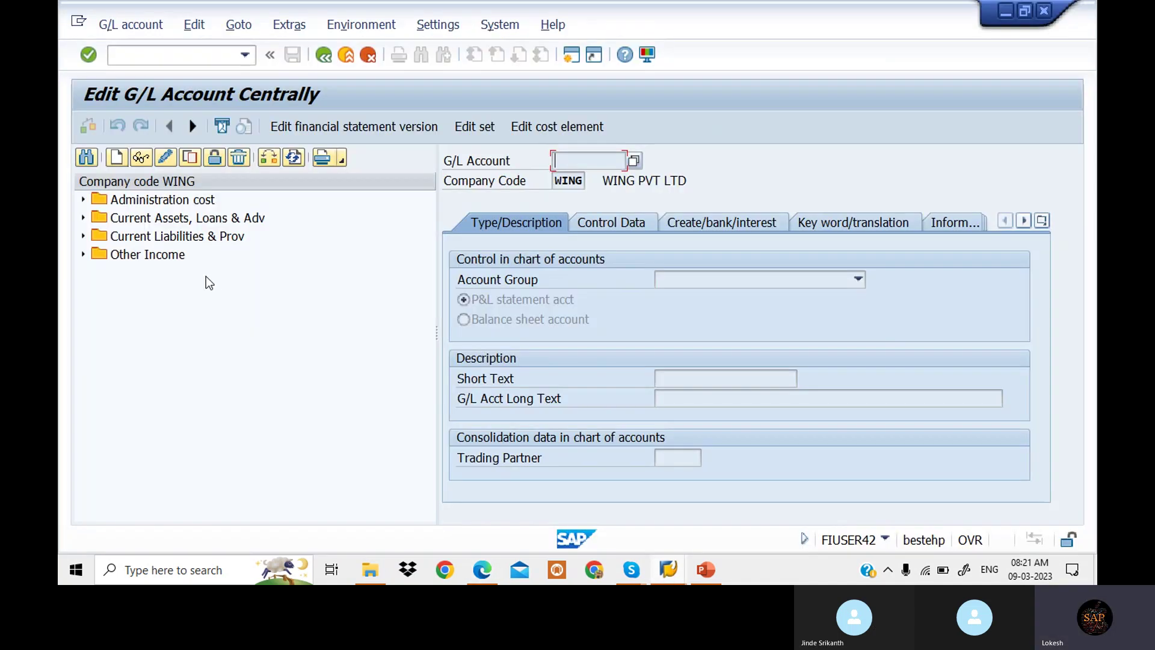
Copy the Advance to Vendor account under Current Assets, Loans & Adv to new G/L account 200105 in company code WING
click(83, 217)
click(147, 310)
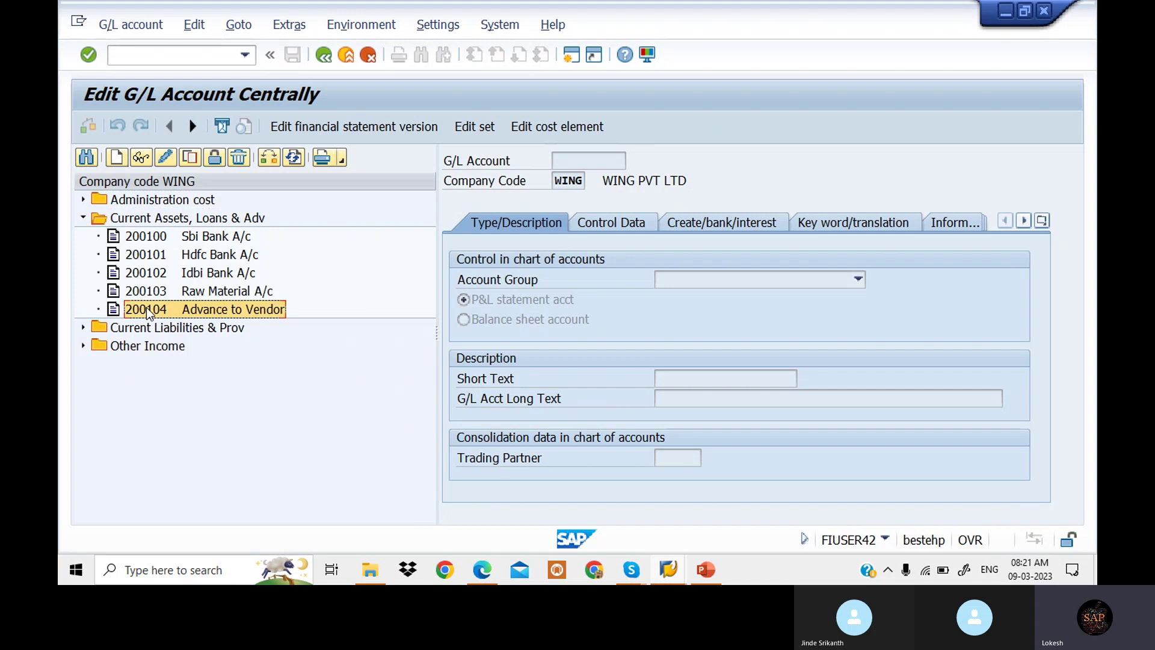
right_click(147, 310)
click(181, 366)
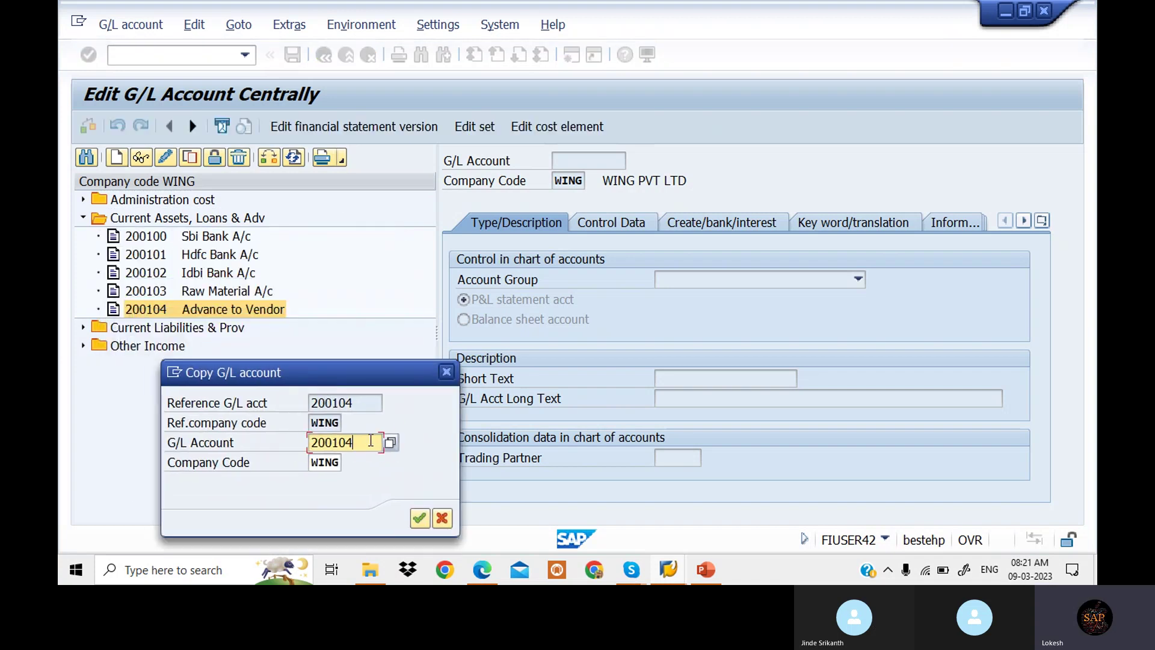
key(BackSpace)
text(5)
key(Return)
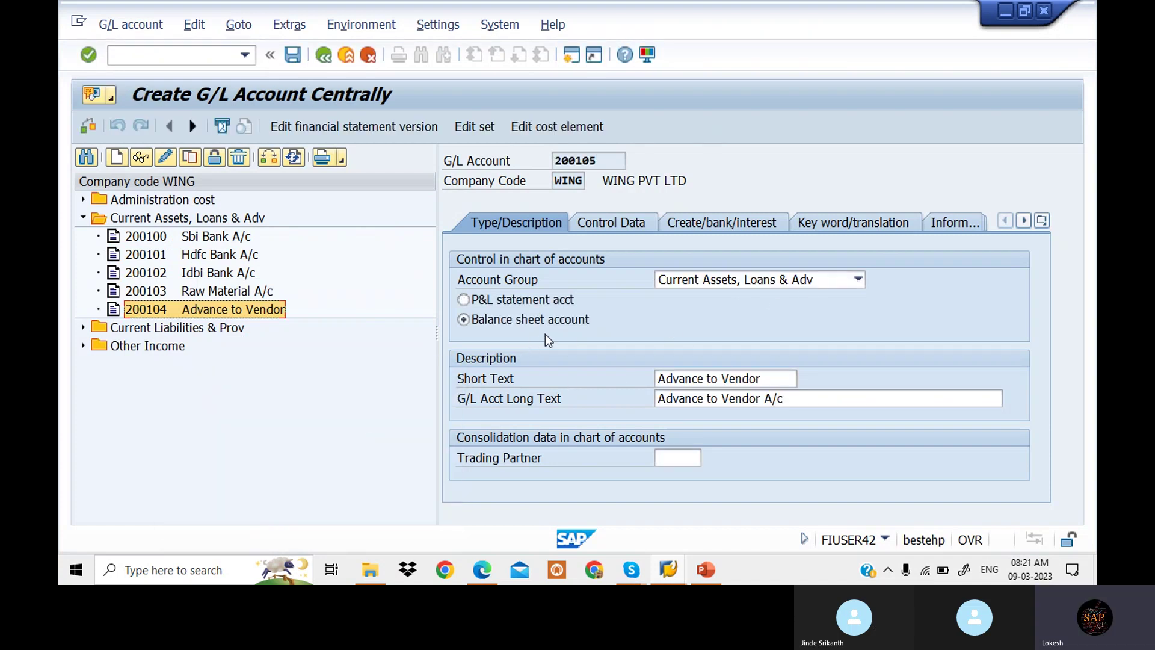
Set the new account's short text to "Domestic Customer" and its long text to "Domestic Customer A/c"
drag(780, 379, 490, 378)
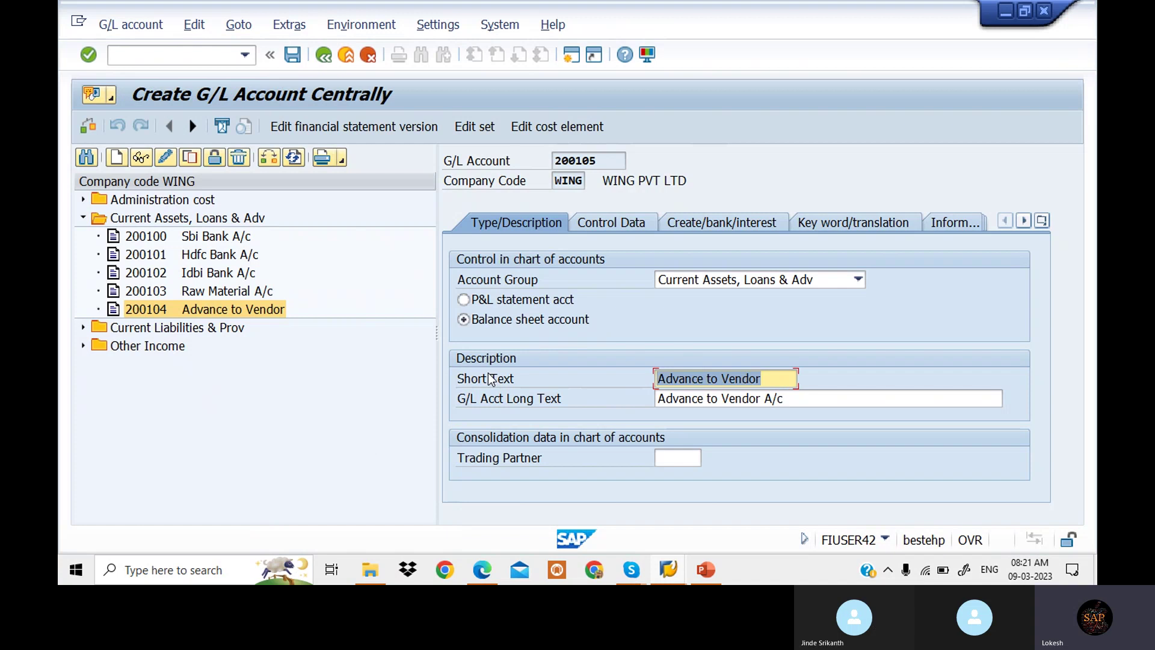
text(DO)
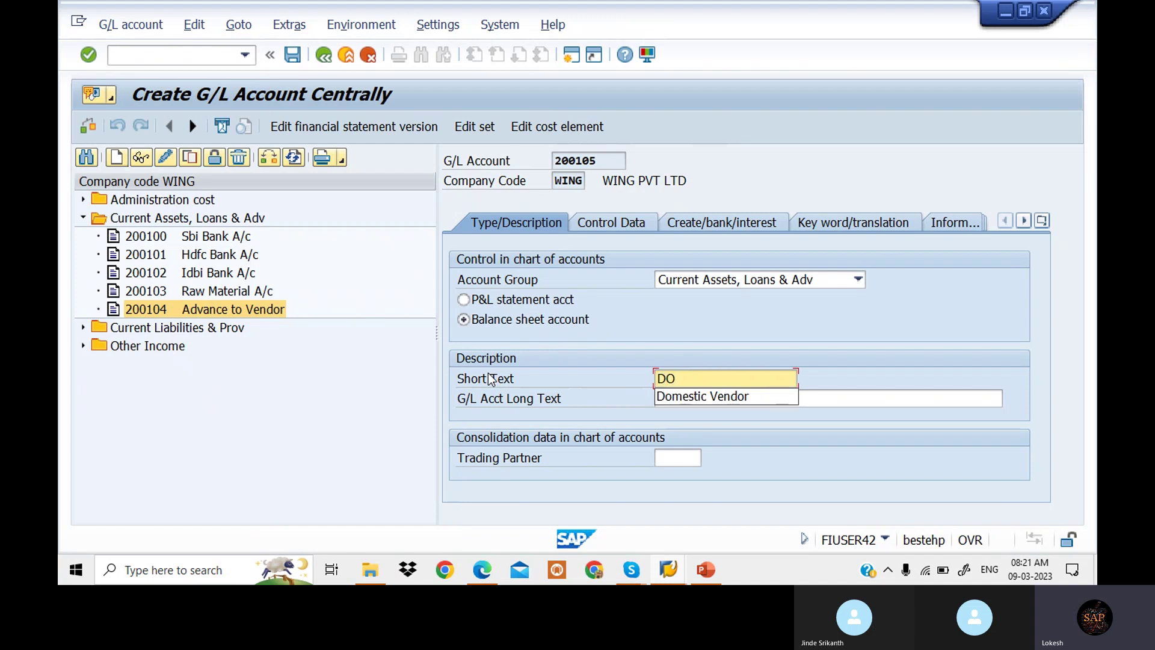
key(BackSpace)
text(omestic )
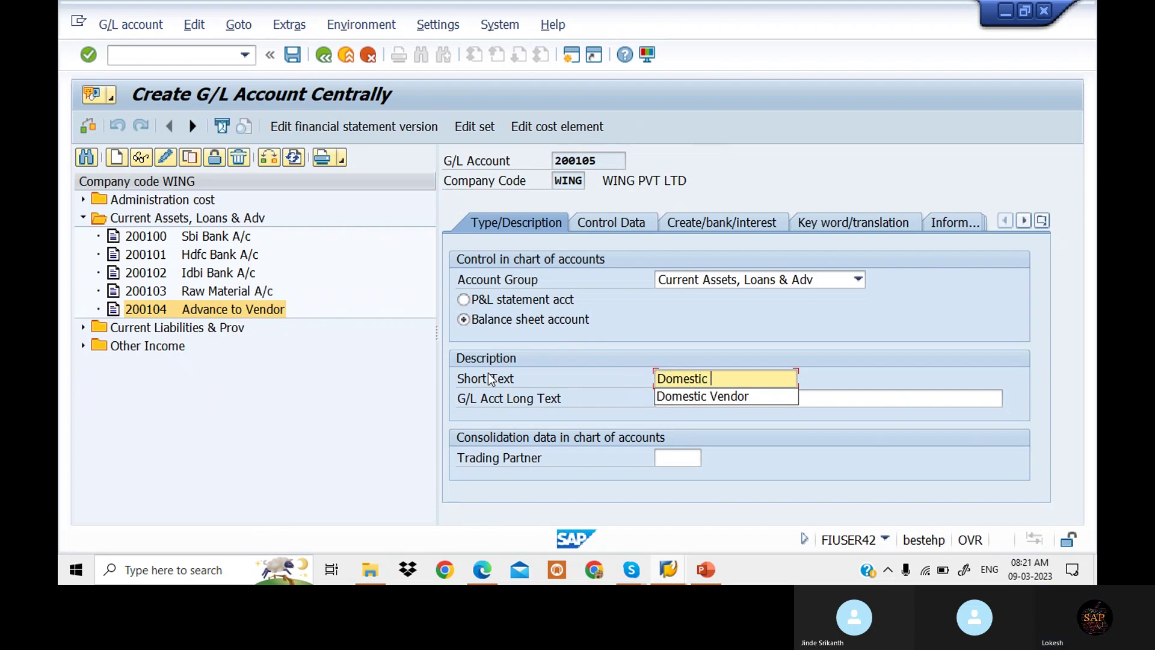
text(Cuss)
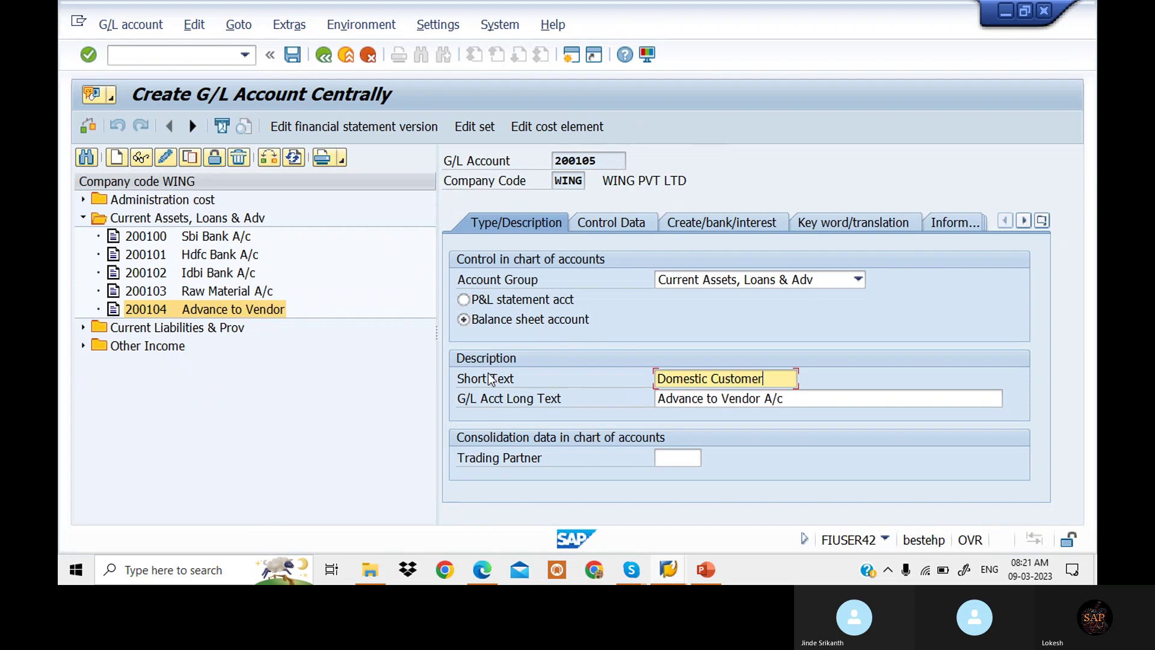
text(omer)
drag(787, 377, 632, 370)
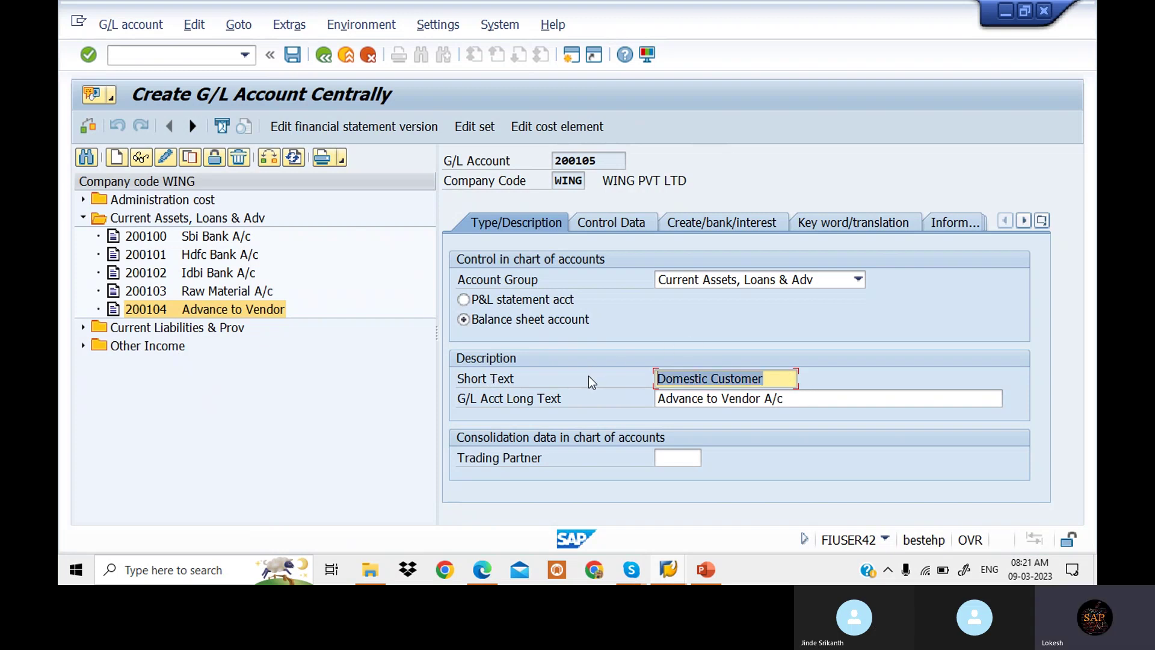
key(ctrl+c)
drag(815, 399, 442, 406)
key(ctrl+v)
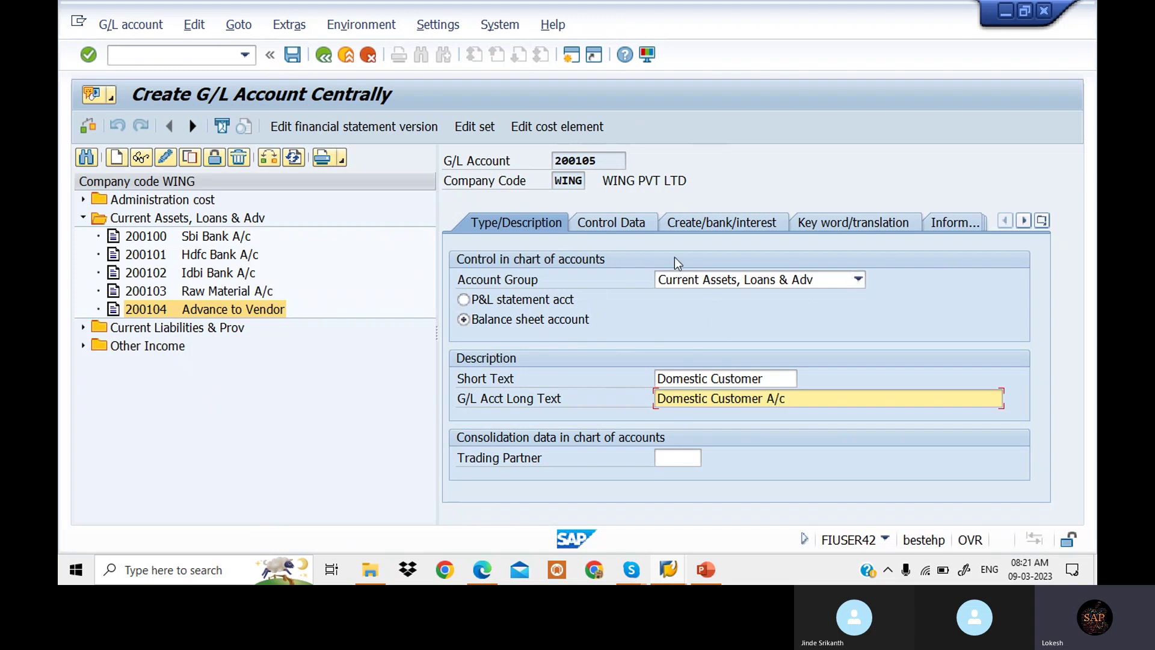
Set the reconciliation account type in the control data of G/L account 200105 to Customers
click(624, 221)
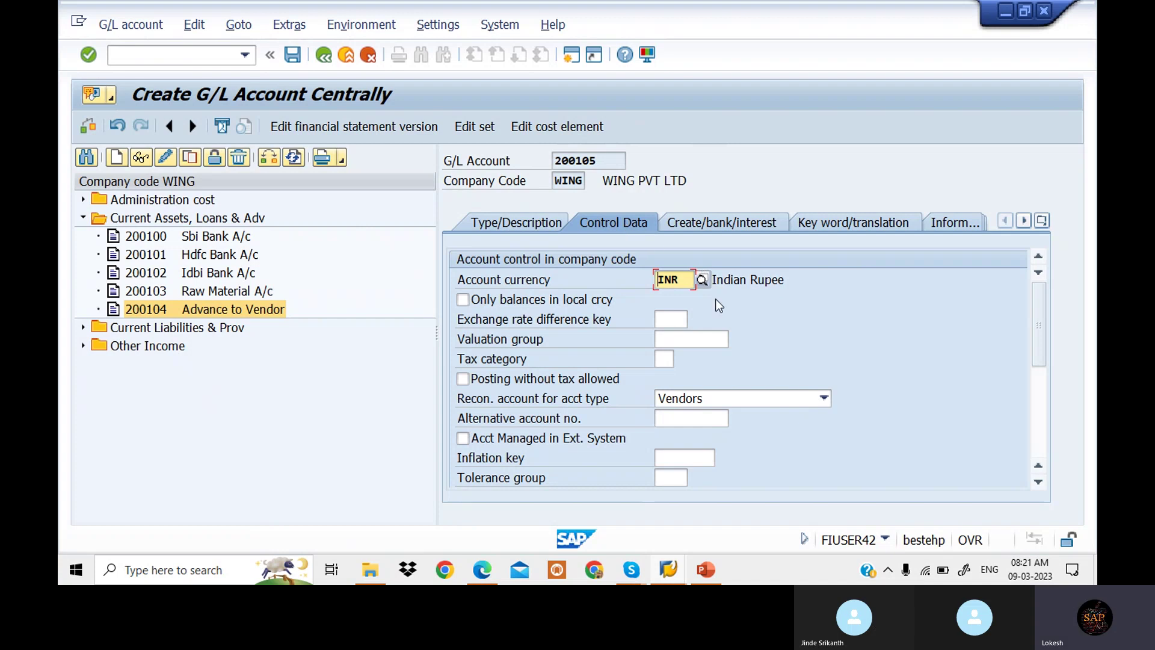
click(821, 398)
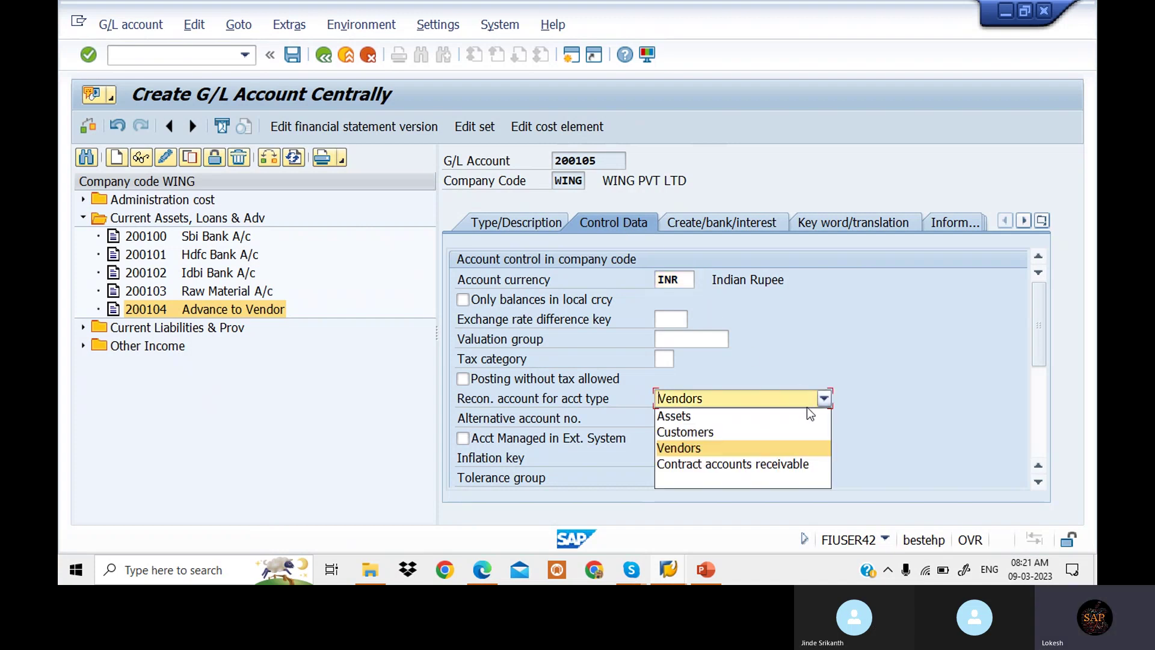
click(755, 438)
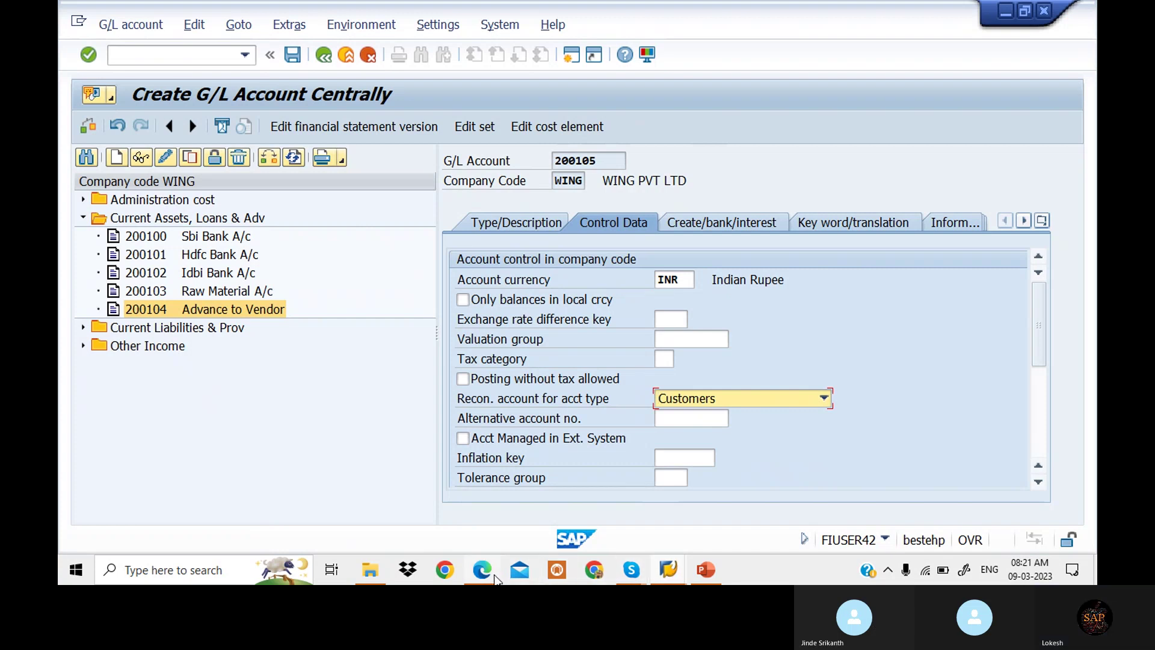
Consult the control data columns in the configuration PDF and compare them with the account's reconciliation type options in SAP
click(457, 487)
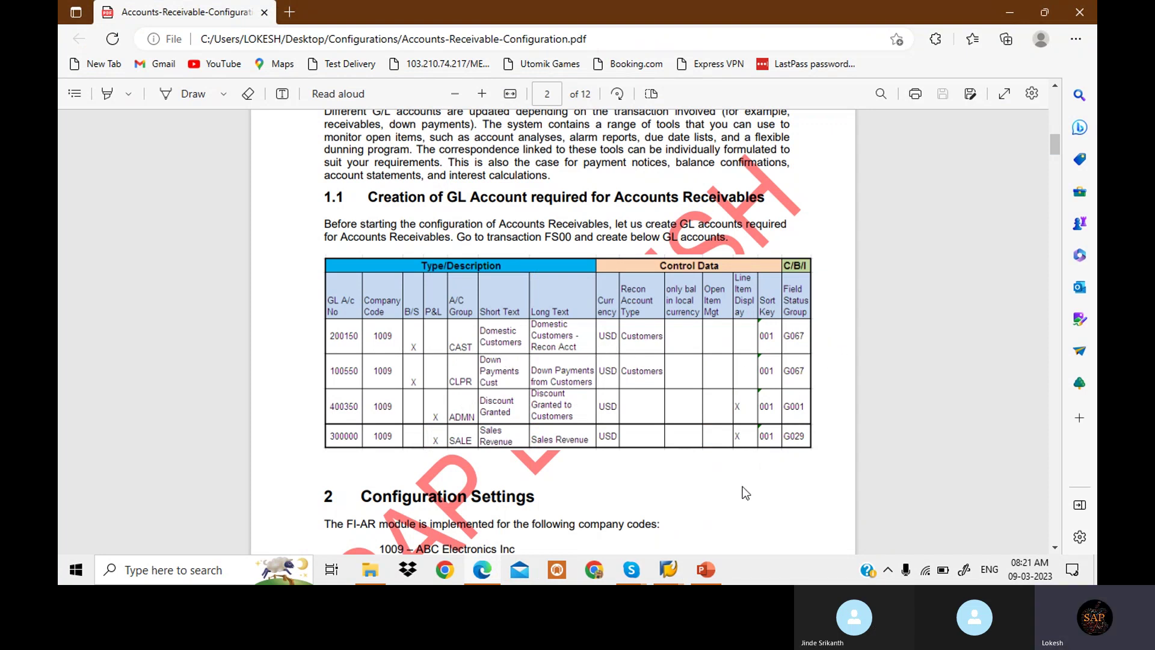
mouse_move(672, 576)
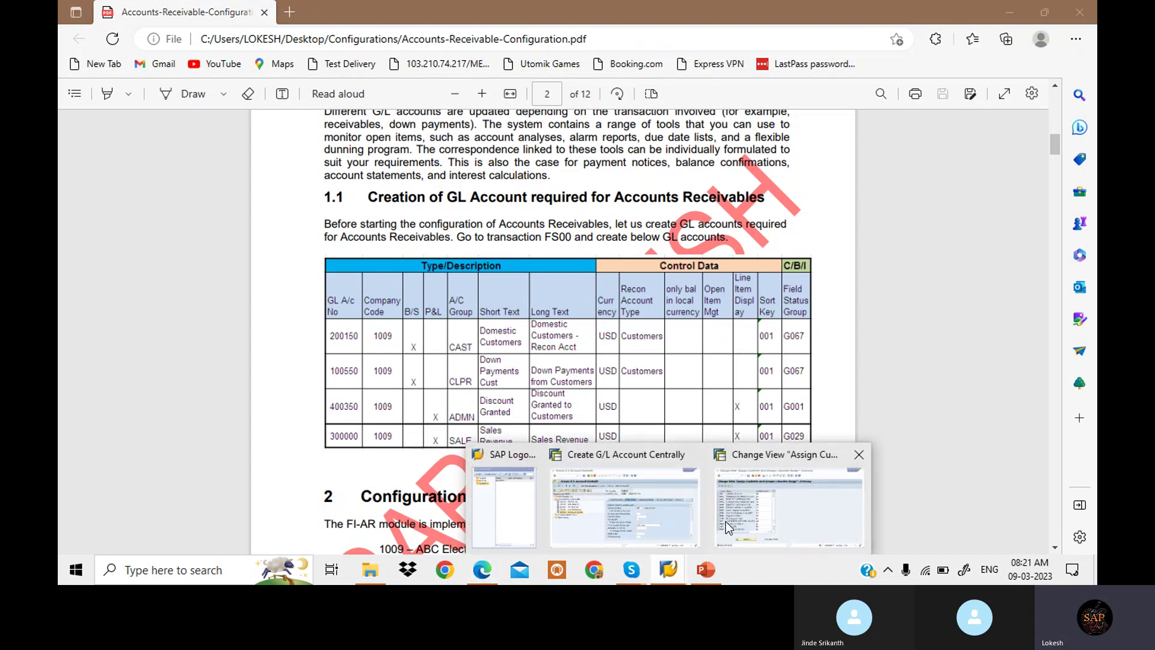
click(666, 522)
click(710, 400)
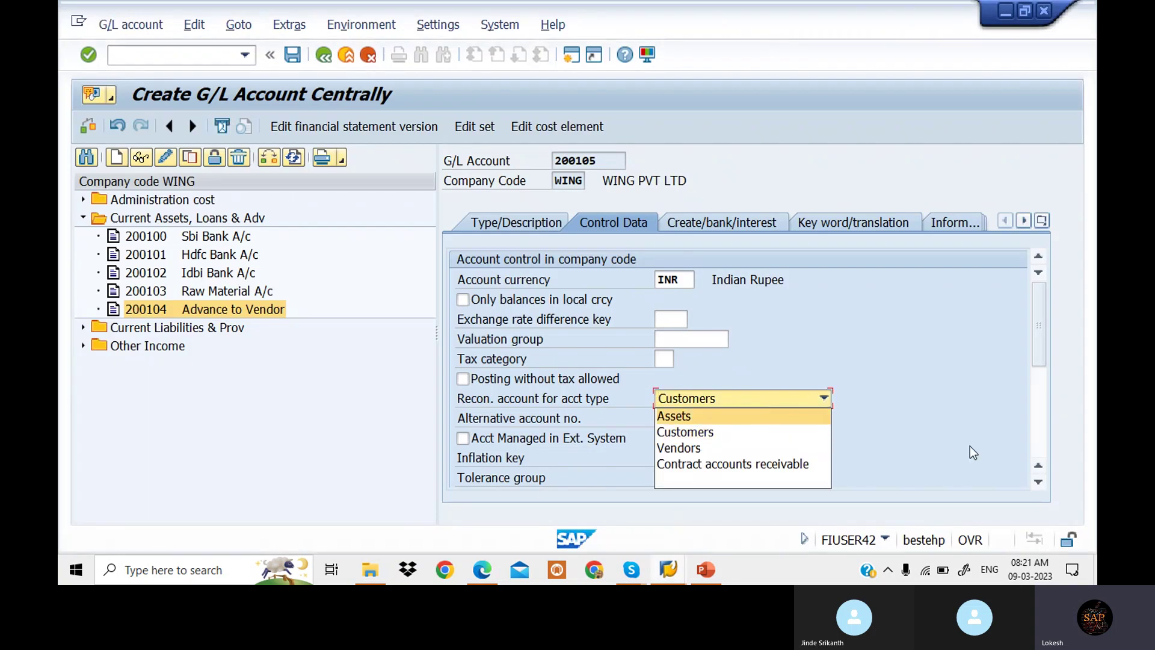
click(982, 425)
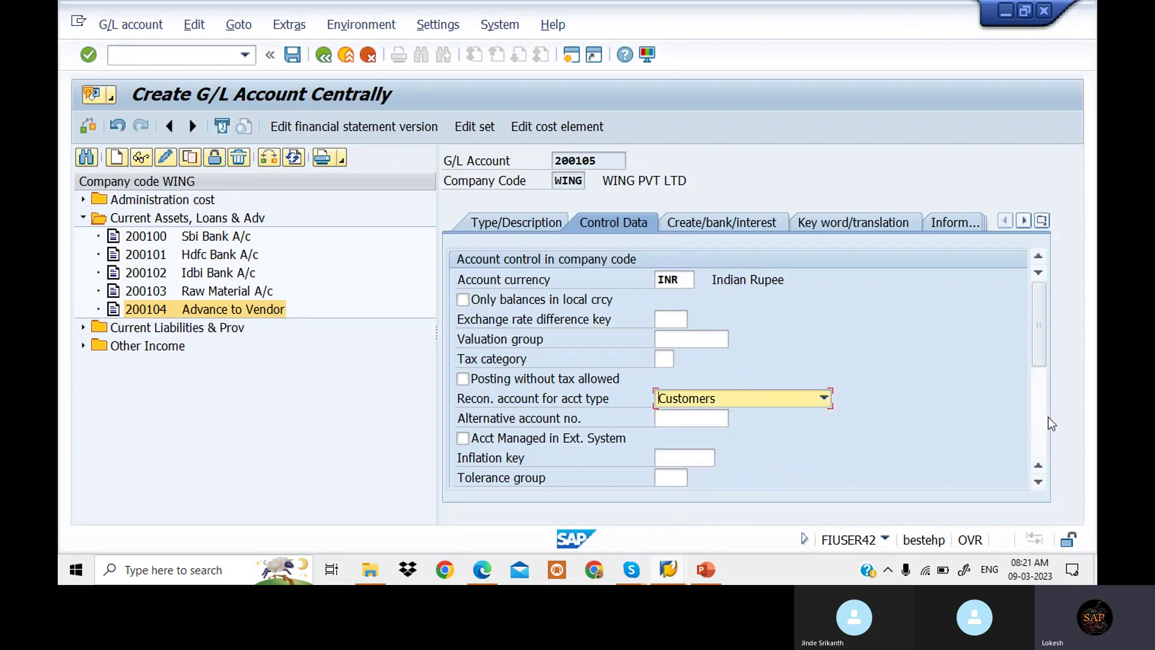
Check the account management settings and field status group of G/L account 200105, and save the account
click(1044, 435)
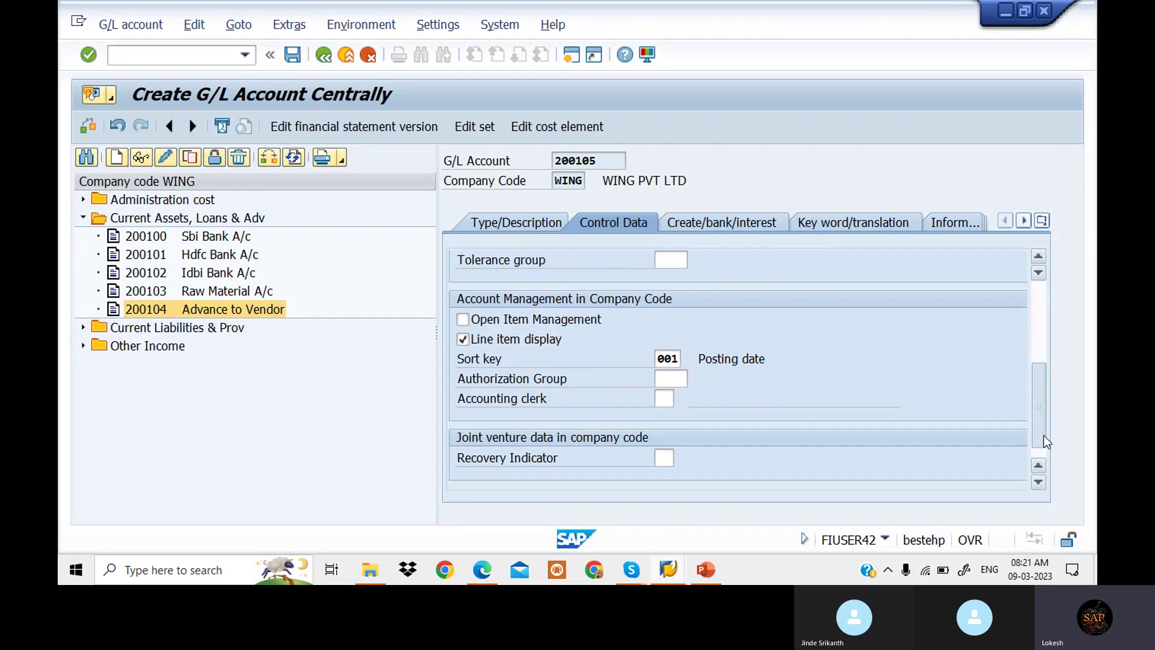
click(727, 224)
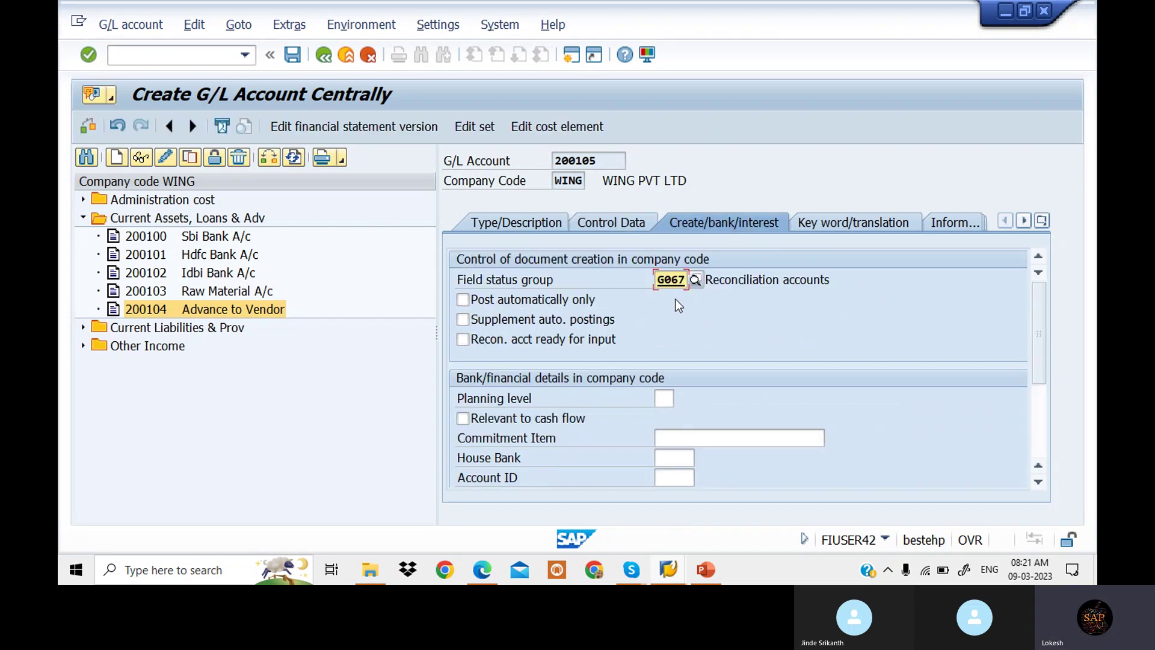
click(294, 55)
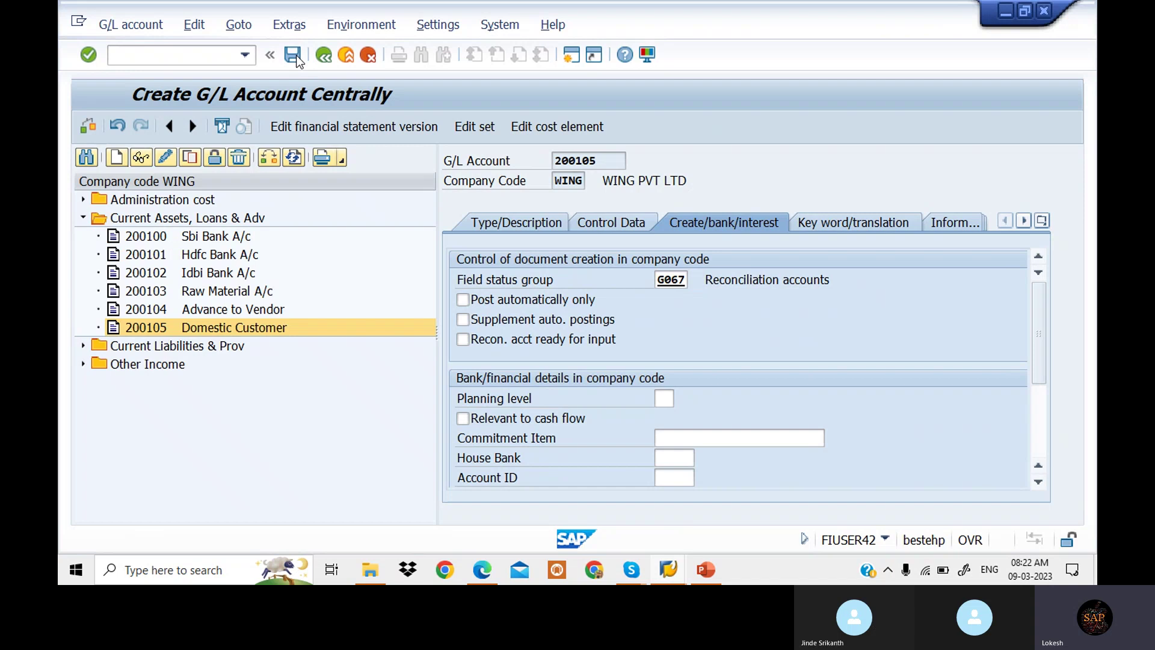
Copy G/L account 200105 to a new account 200106 in company code WING
right_click(168, 330)
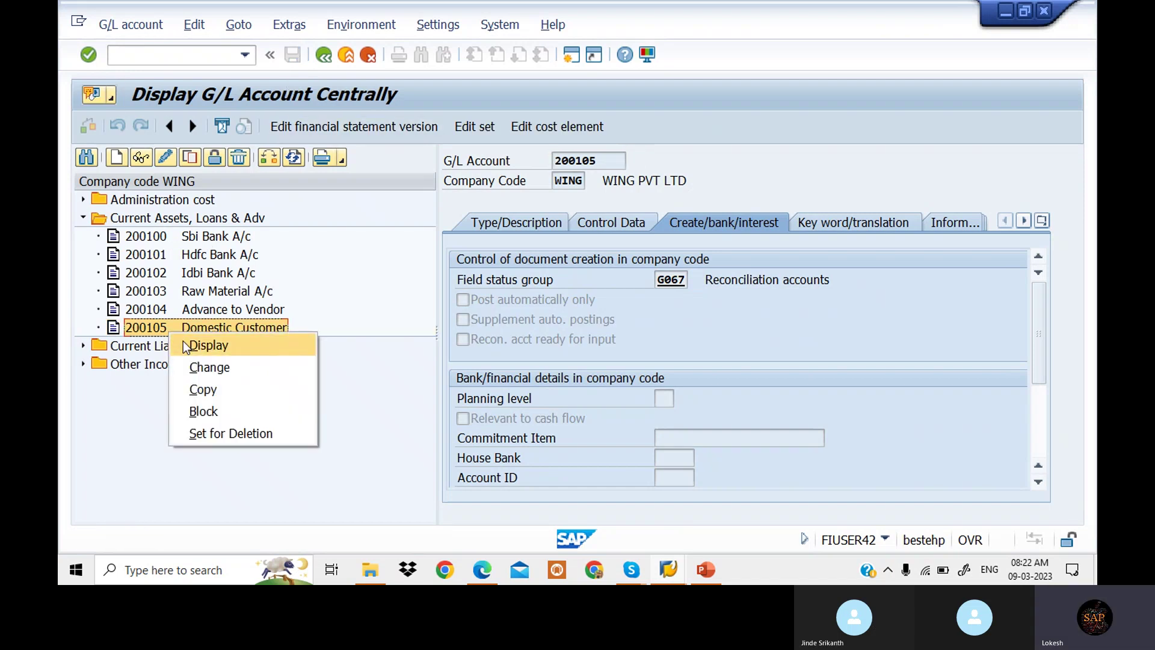
click(219, 386)
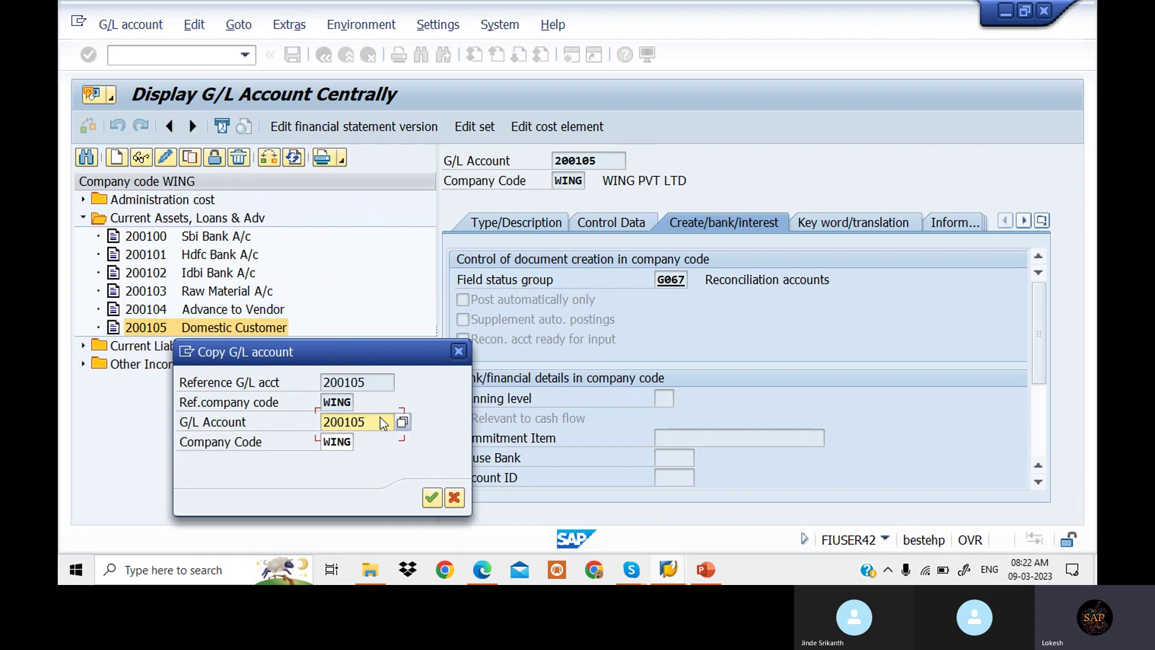
key(BackSpace)
text(6)
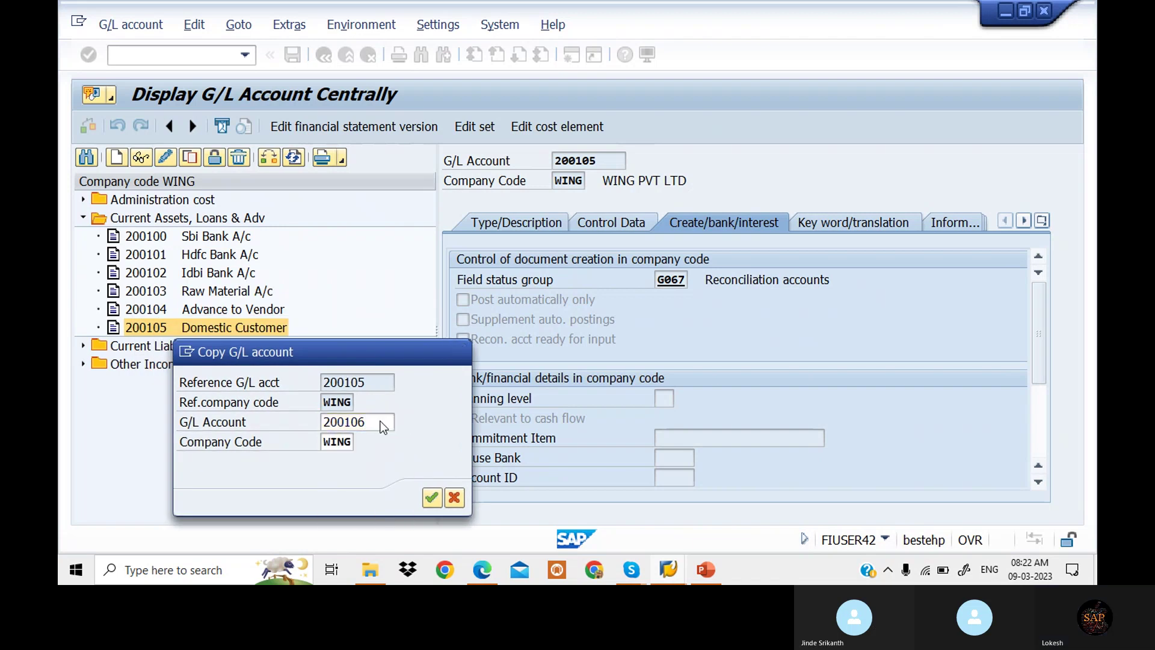
key(Return)
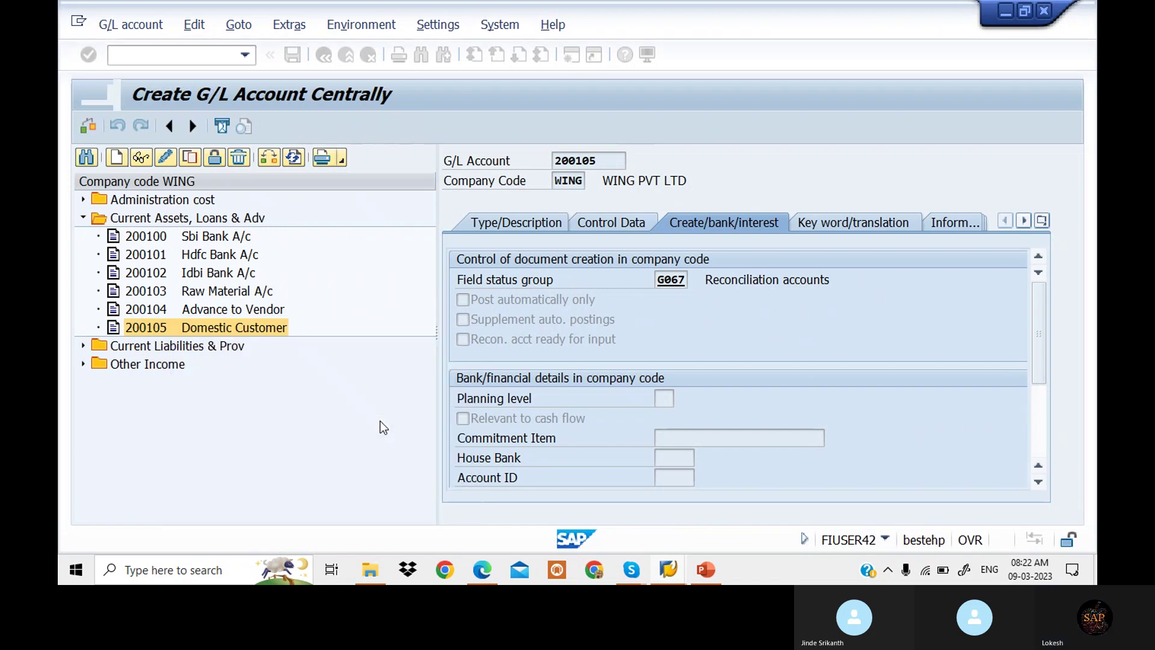
Set account 200106's short text to "Export Customer" and long text to "Export Customer A/c", and save it
click(656, 376)
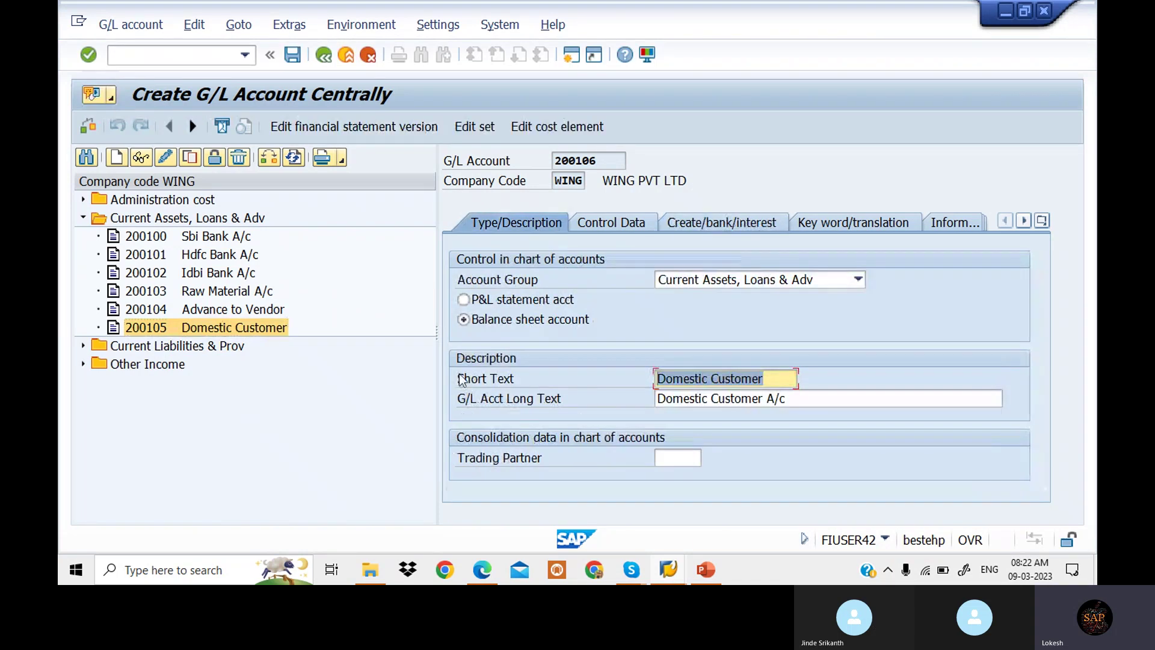
text(e)
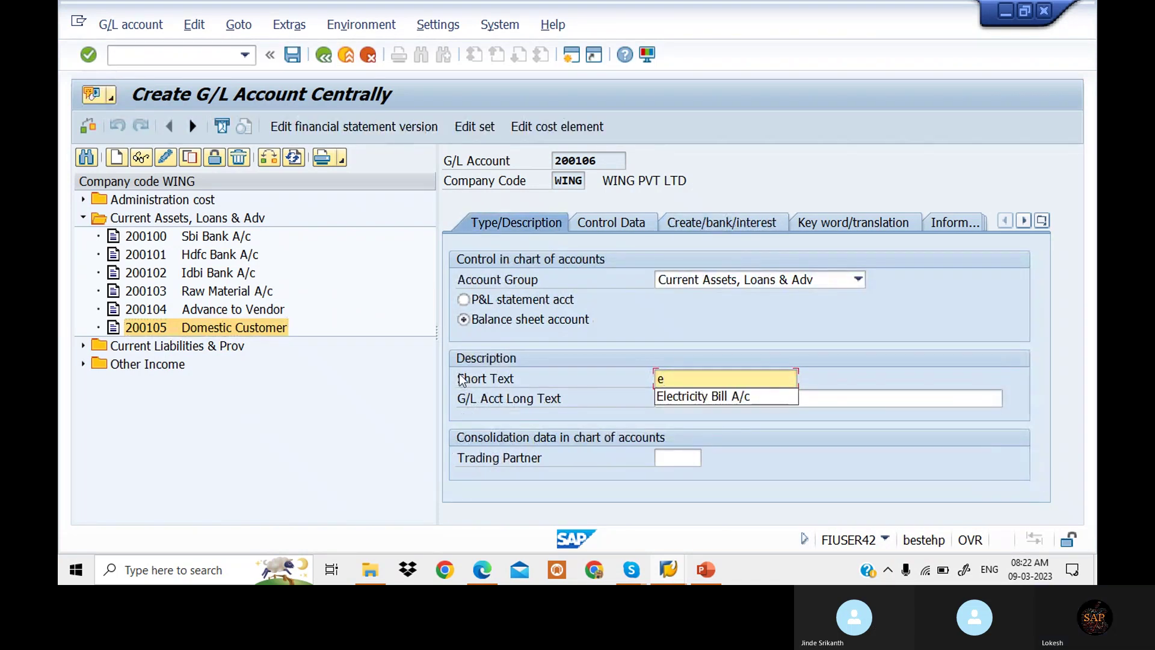
key(BackSpace)
text(Export Cu)
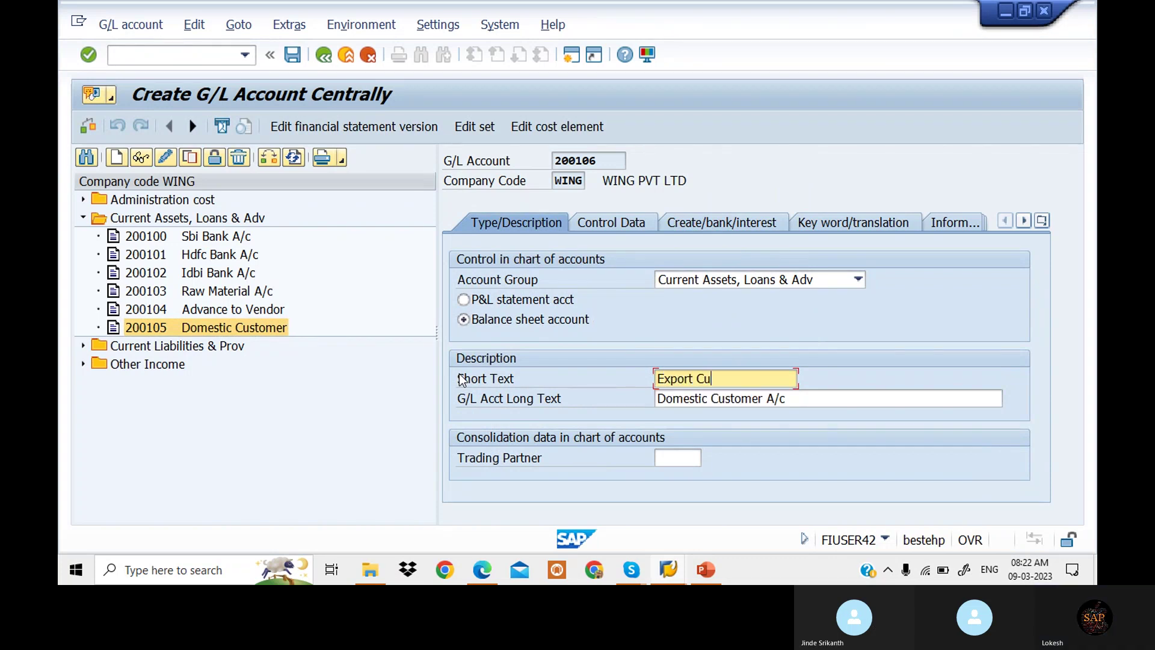
text(stomer)
key(ctrl+a)
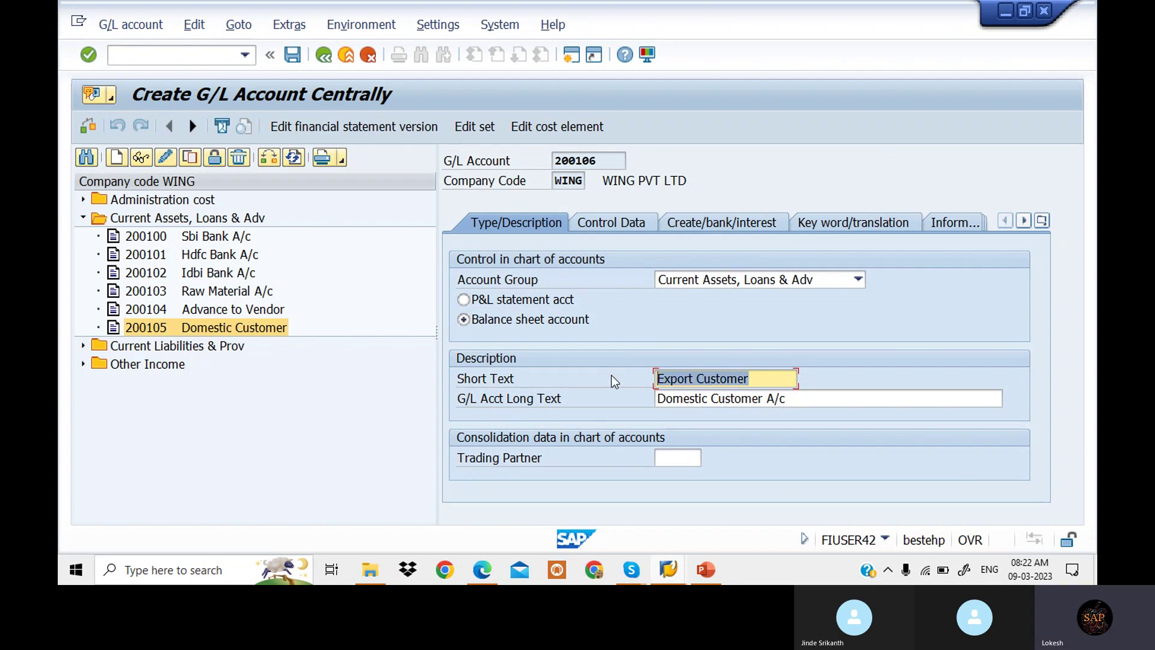
drag(792, 397, 520, 397)
key(ctrl+v)
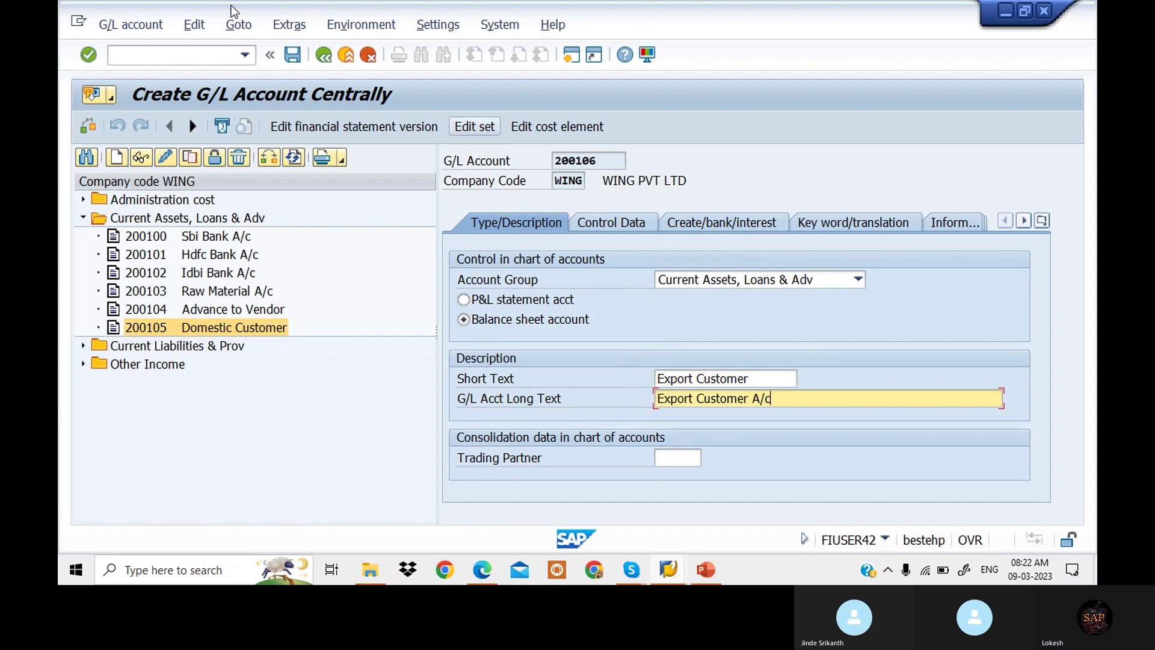
click(295, 57)
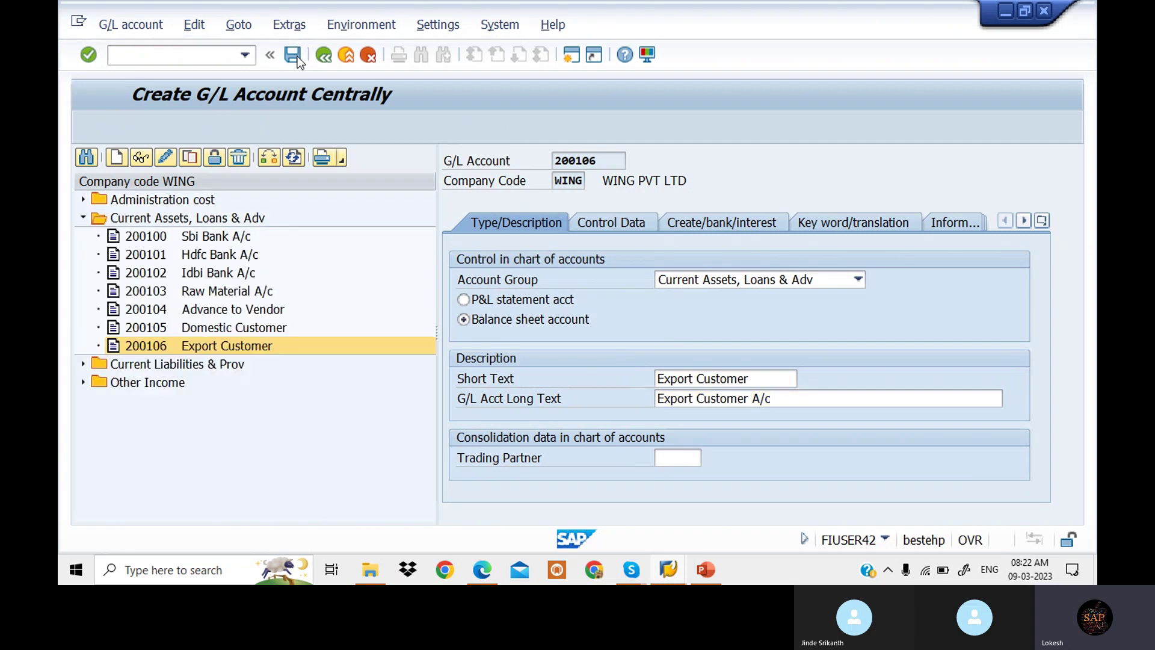
Copy G/L account 200106 to a new account 200107 in company code WING
right_click(201, 352)
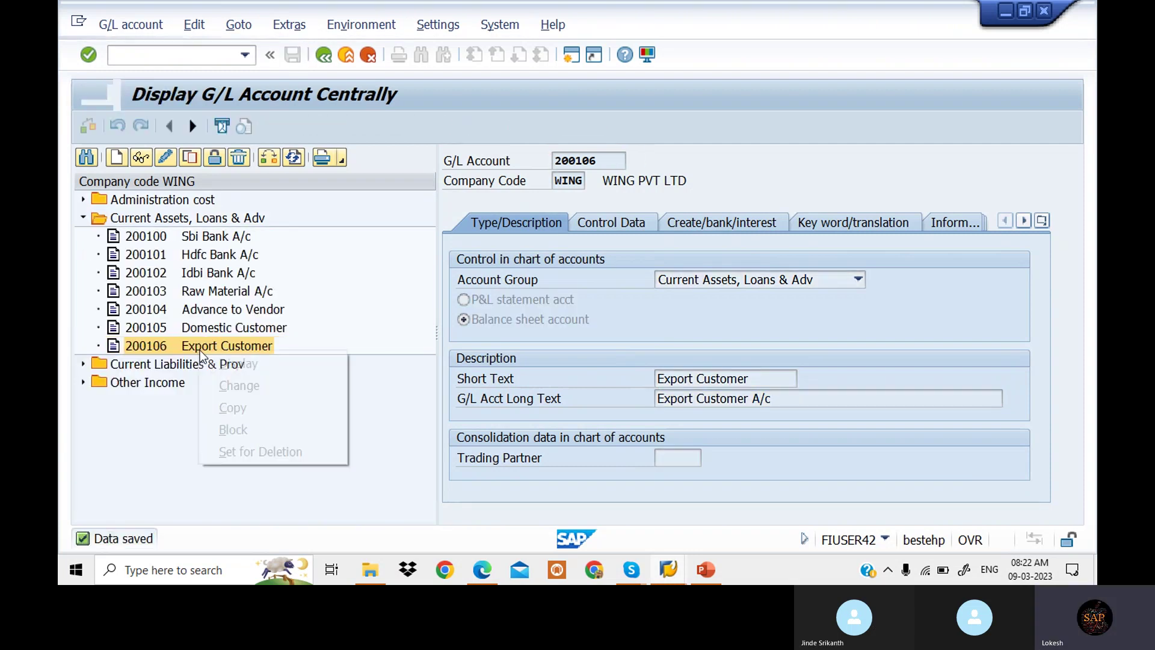
click(245, 405)
drag(315, 241, 405, 344)
key(BackSpace)
text(7)
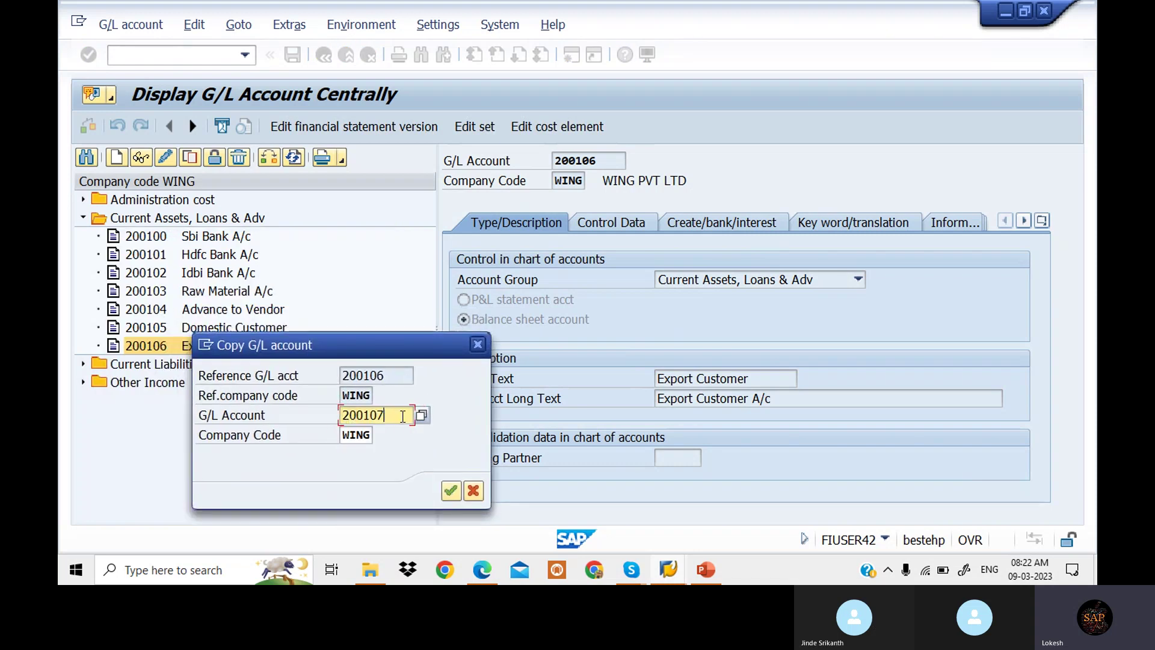
key(Return)
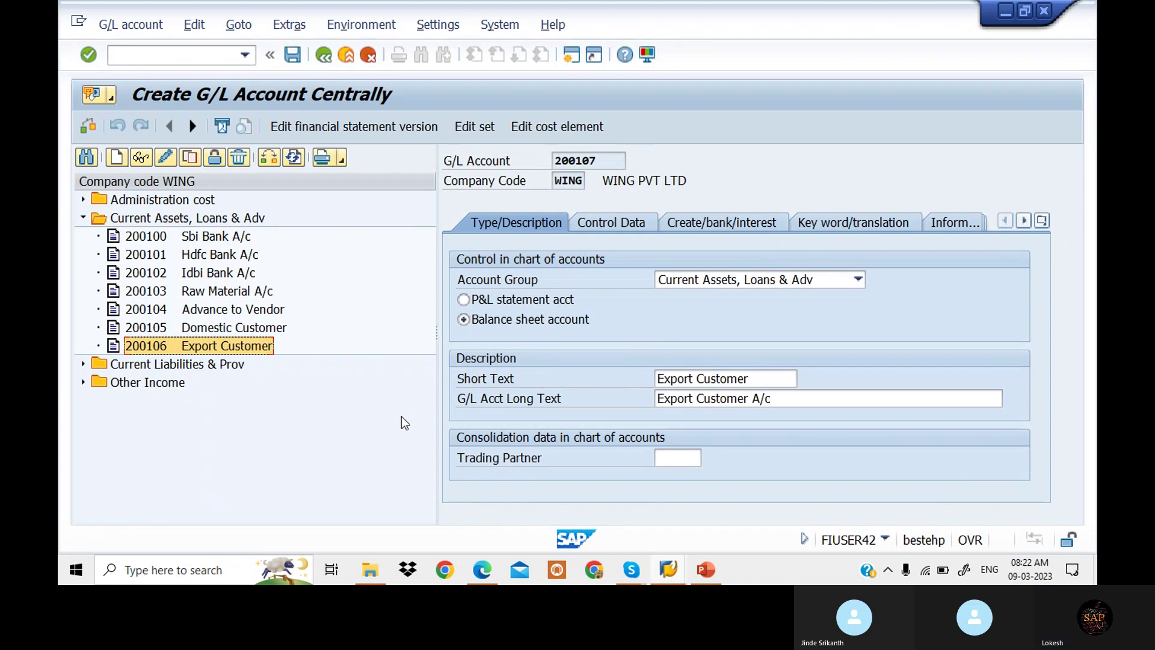
Set account 200107's short text to "One Time Customer" and long text to "One Time Customer A/c", and save it
click(744, 379)
text(One Time )
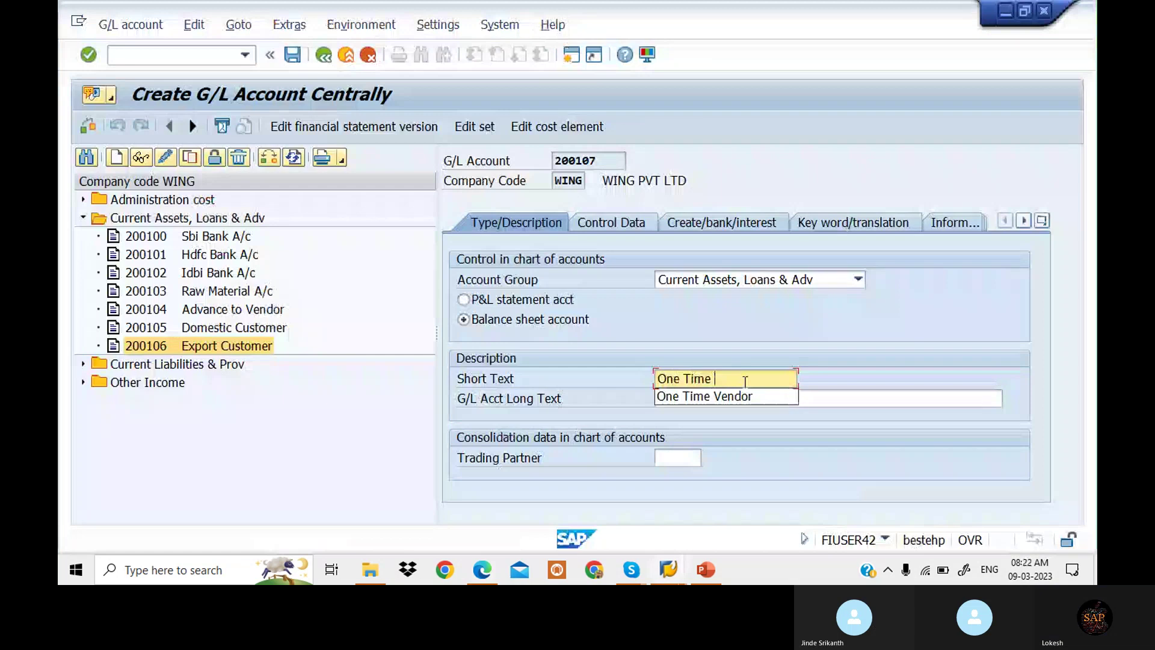
text(Custo)
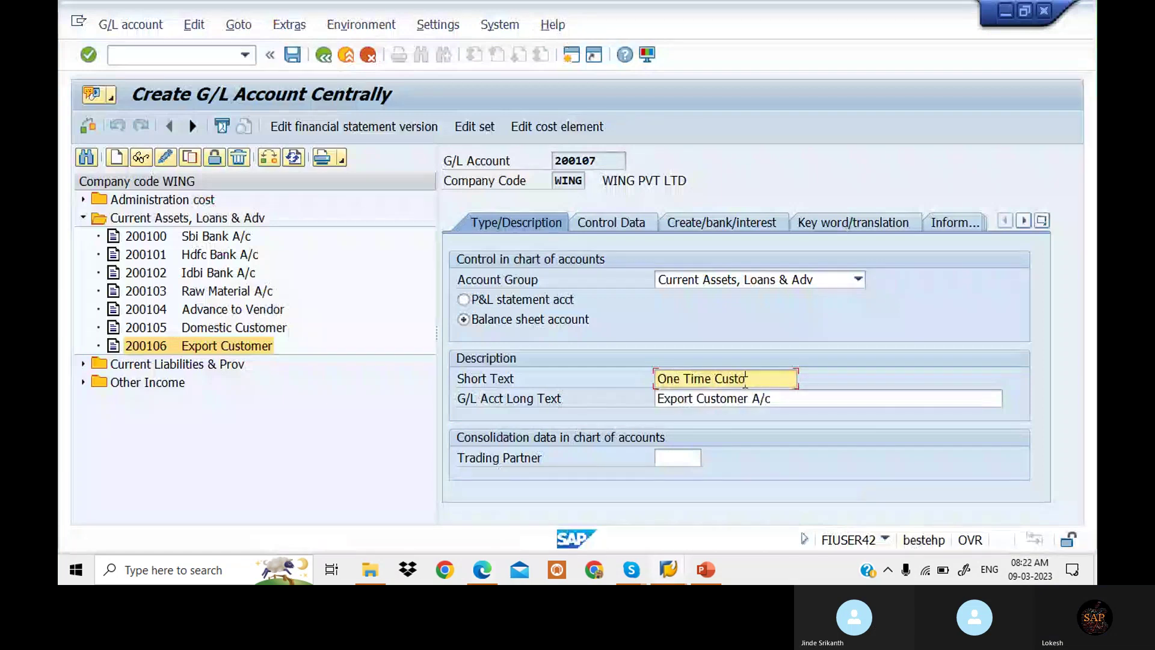
text(mer)
drag(796, 374, 622, 378)
click(622, 379)
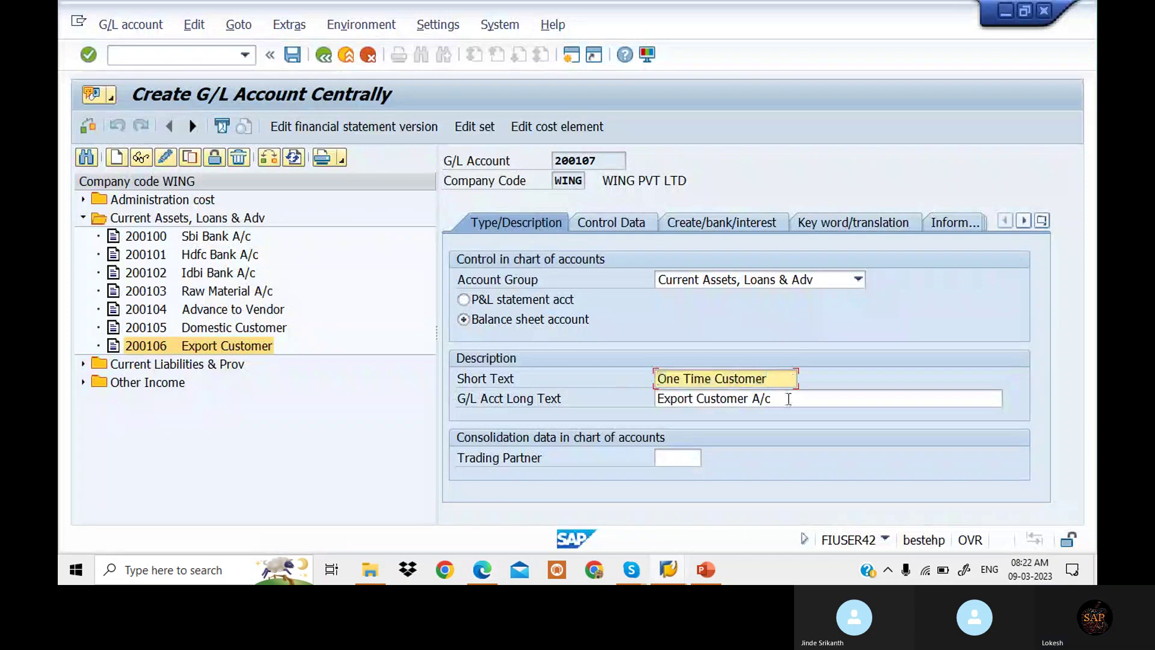
drag(788, 398, 558, 394)
key(ctrl+v)
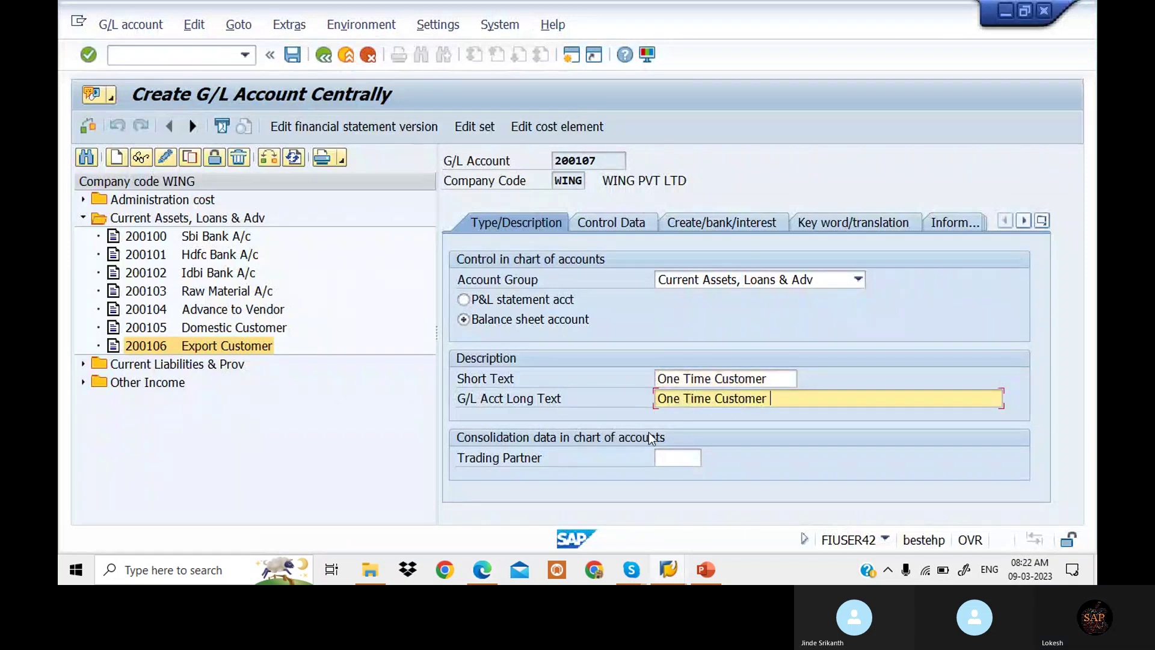
text(A/c)
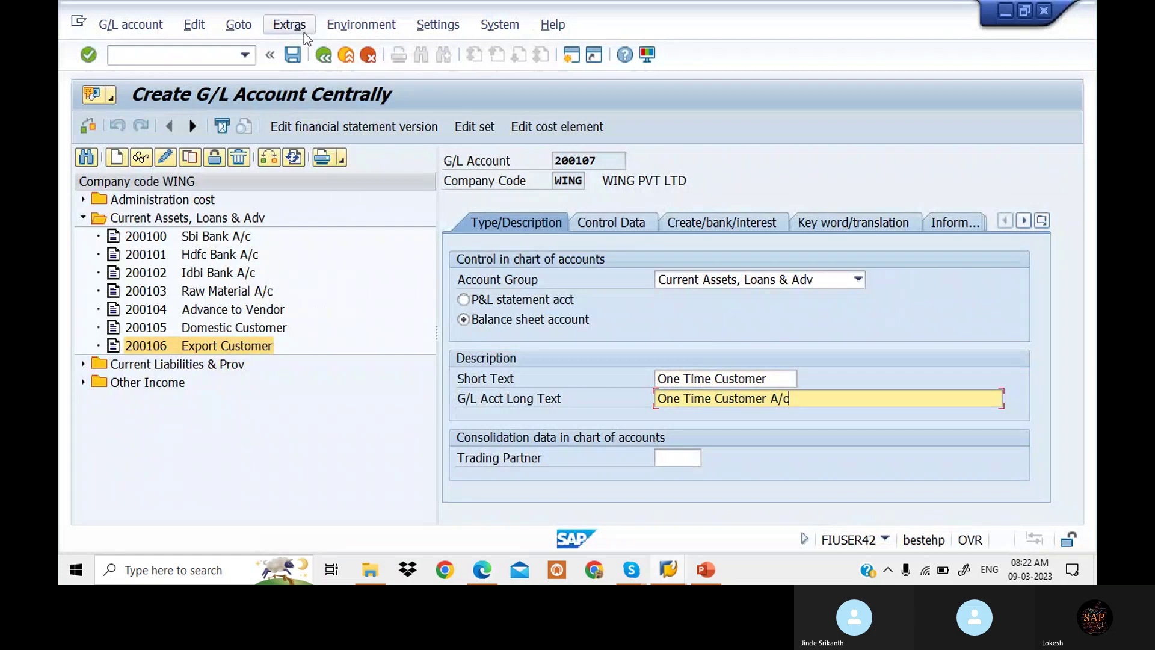
click(299, 55)
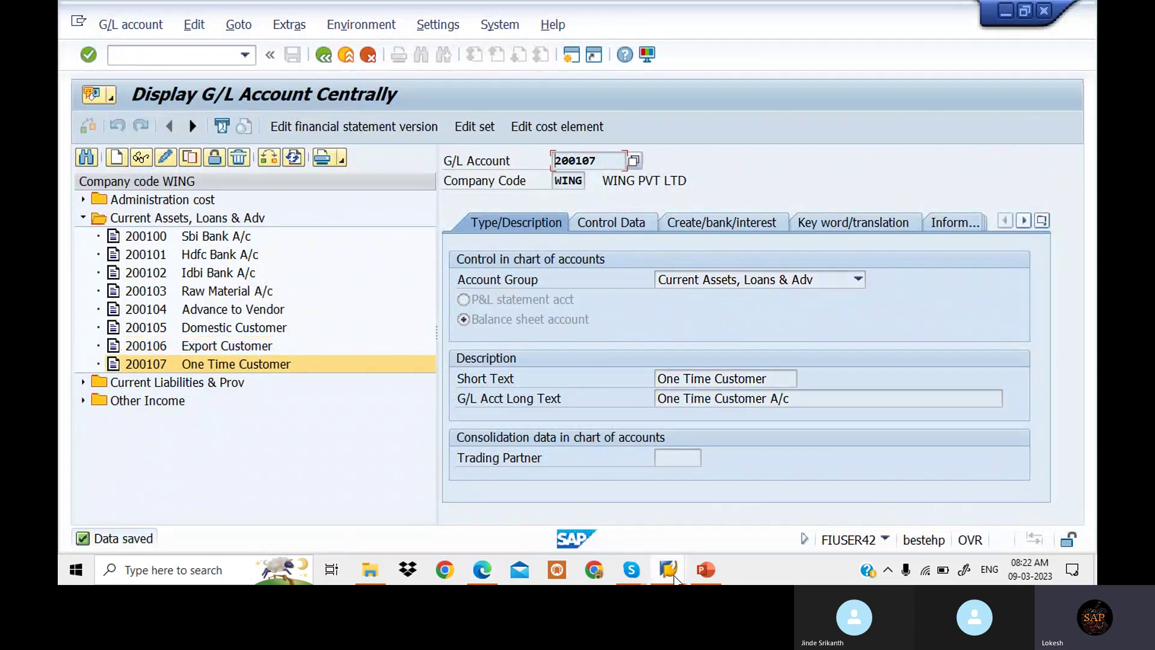
Consult the G/L account table in the configuration PDF and the PowerPoint slide listing the remaining accounts receivable steps from customer master creation
click(491, 571)
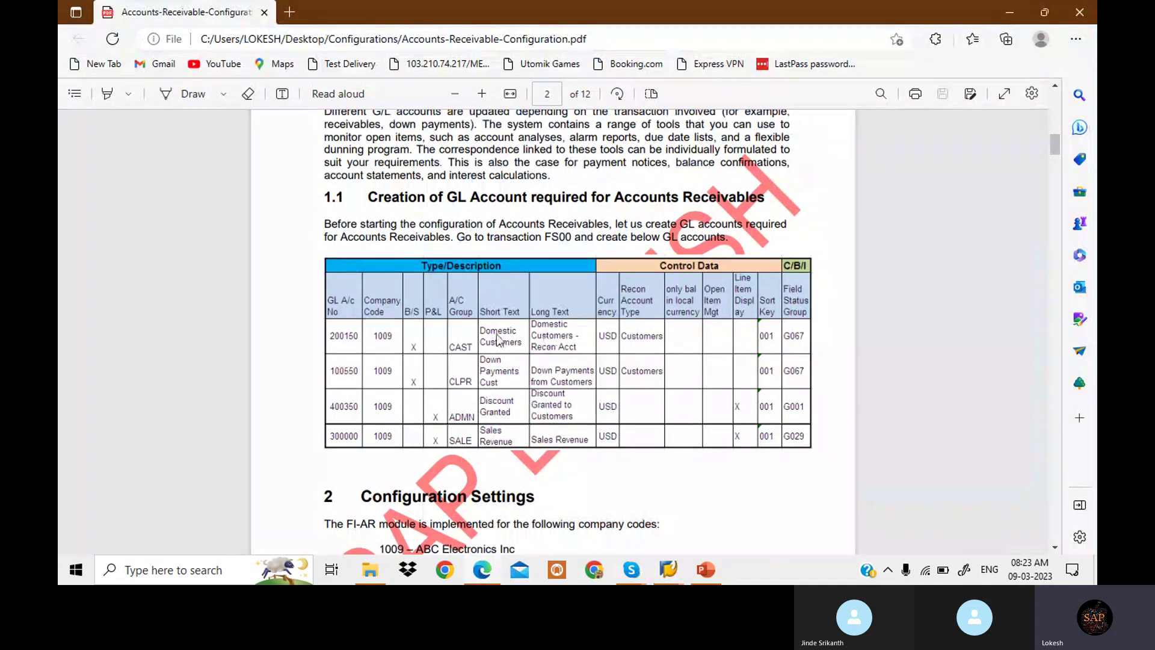
click(708, 576)
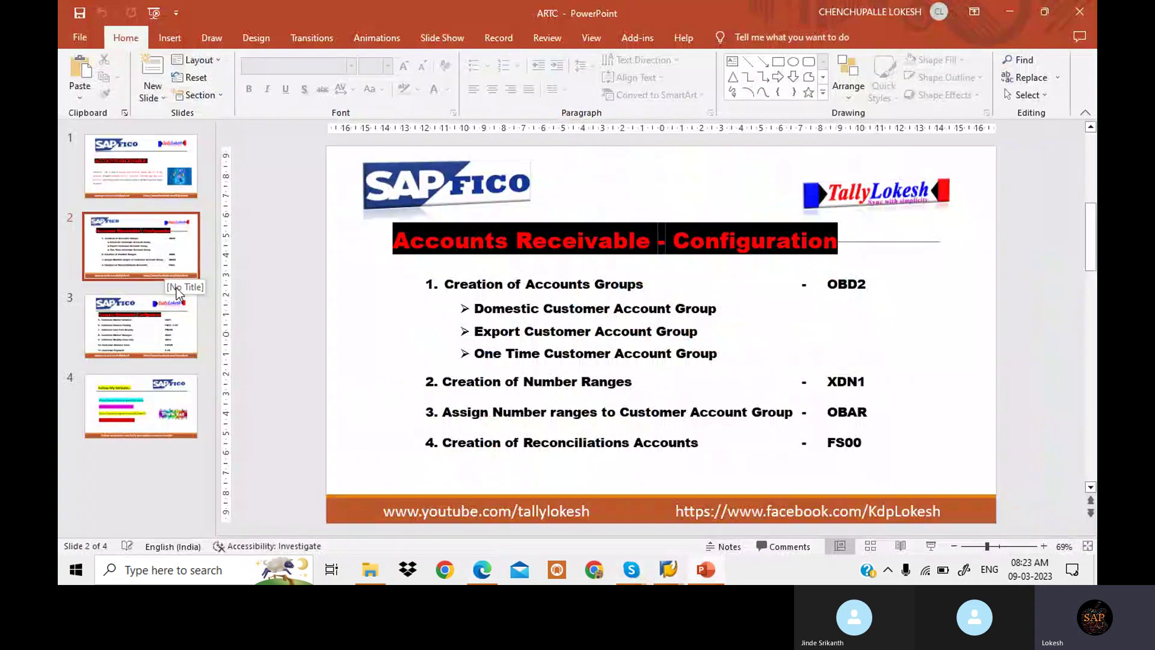
click(178, 316)
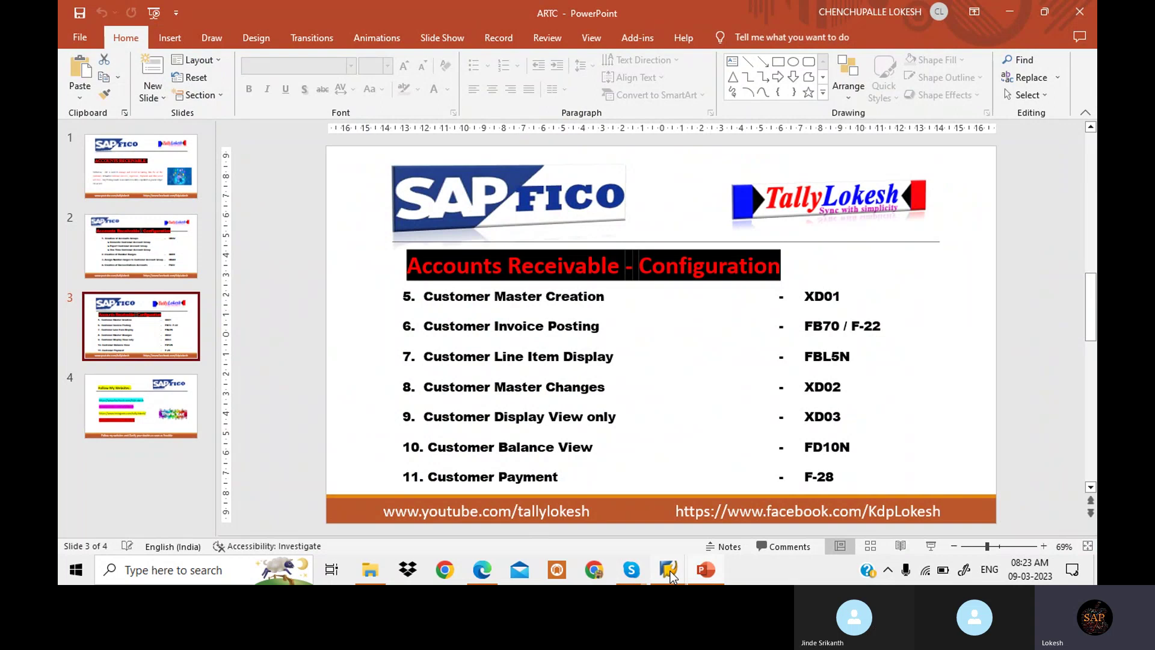
mouse_move(711, 581)
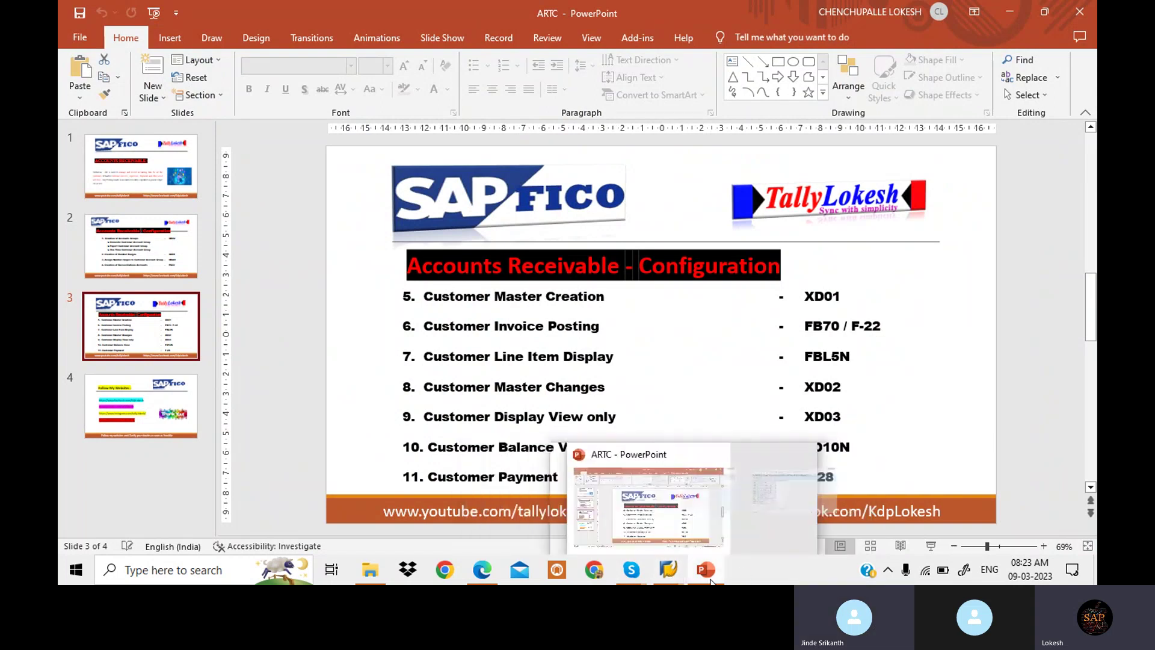
mouse_move(631, 571)
click(593, 505)
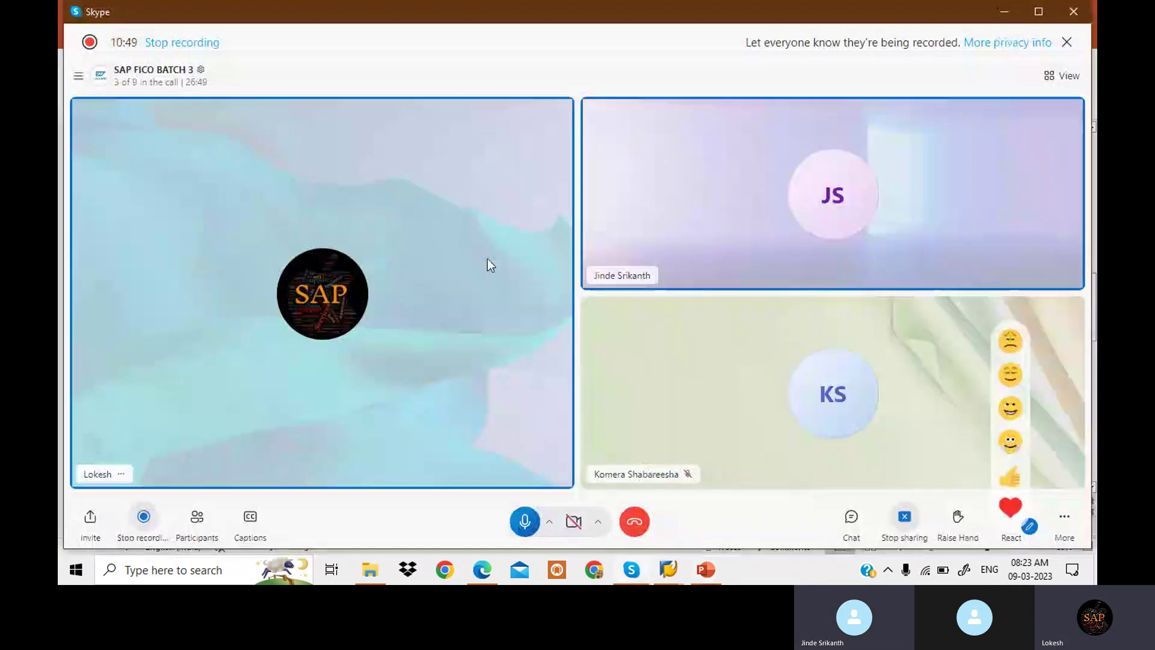